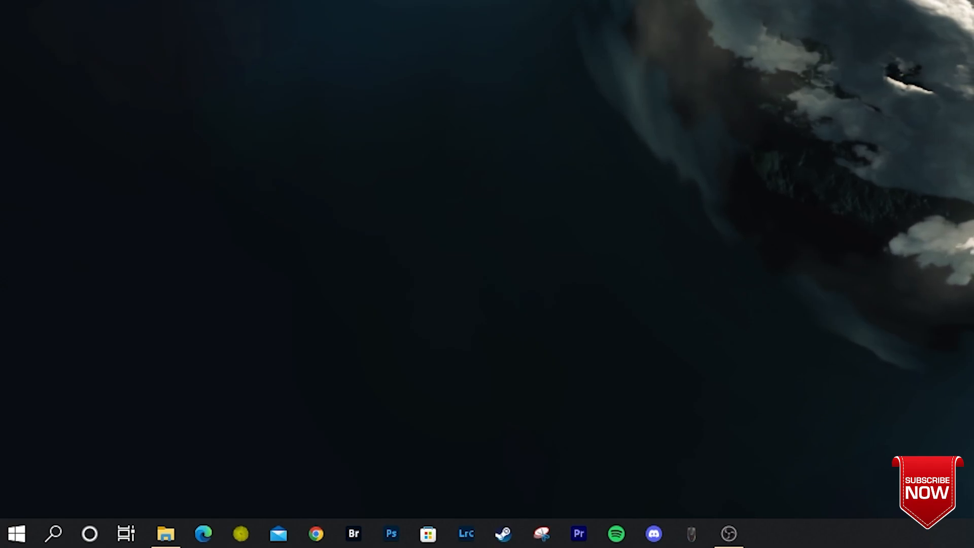
# - Launch Word from the list of installed apps with a blank document, and close it again
pyautogui.click(17, 533)
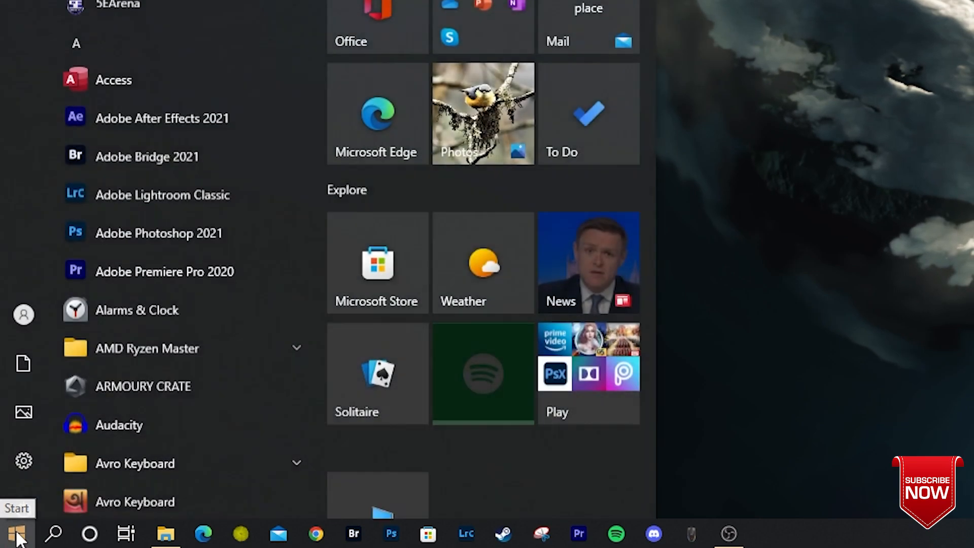
pyautogui.scroll(-10, 287, 274)
pyautogui.scroll(-20, 287, 269)
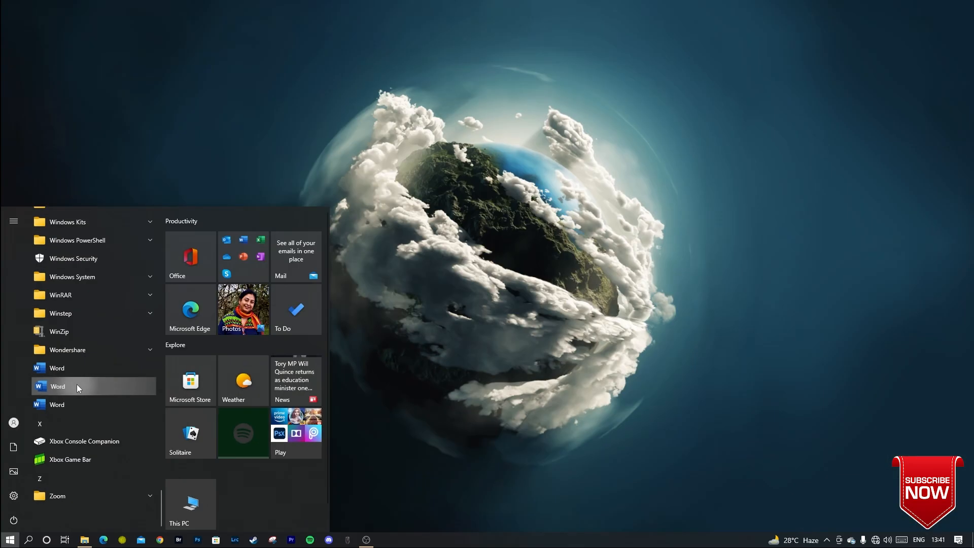
pyautogui.click(152, 227)
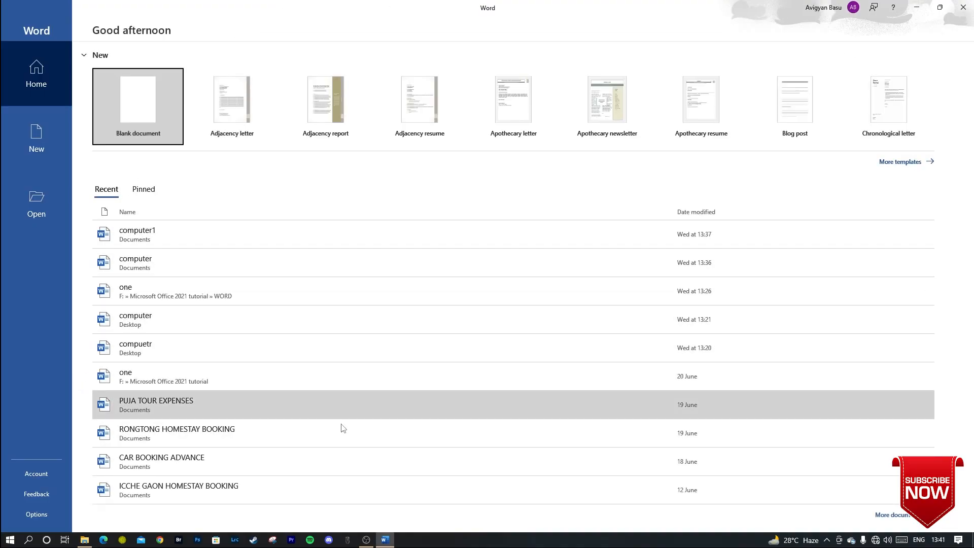
pyautogui.click(139, 119)
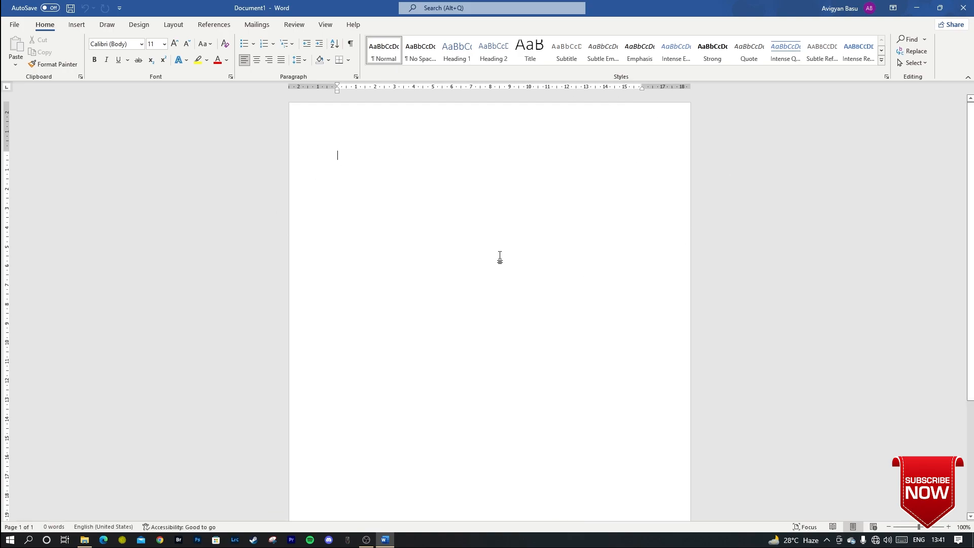
pyautogui.click(965, 7)
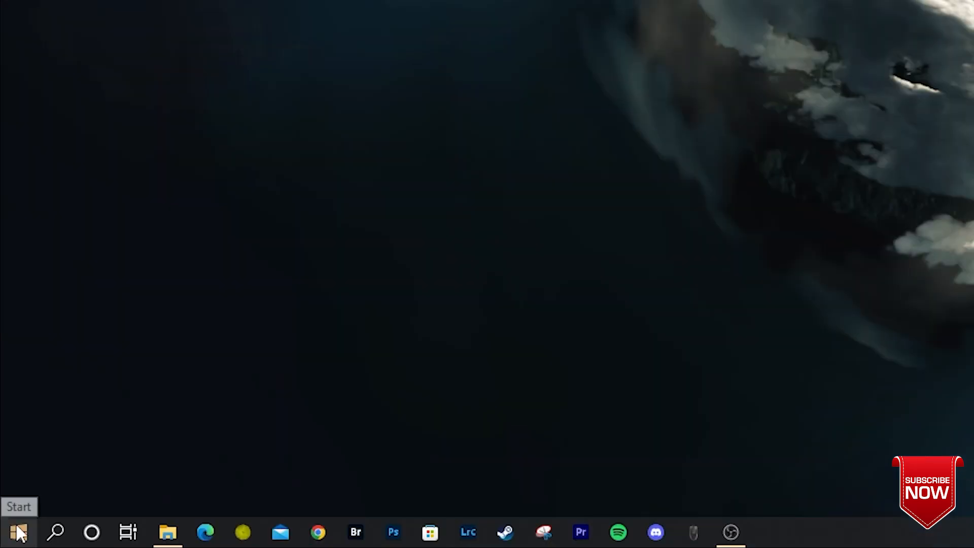
# - Search Windows for "word" and launch the Word app
pyautogui.click(56, 539)
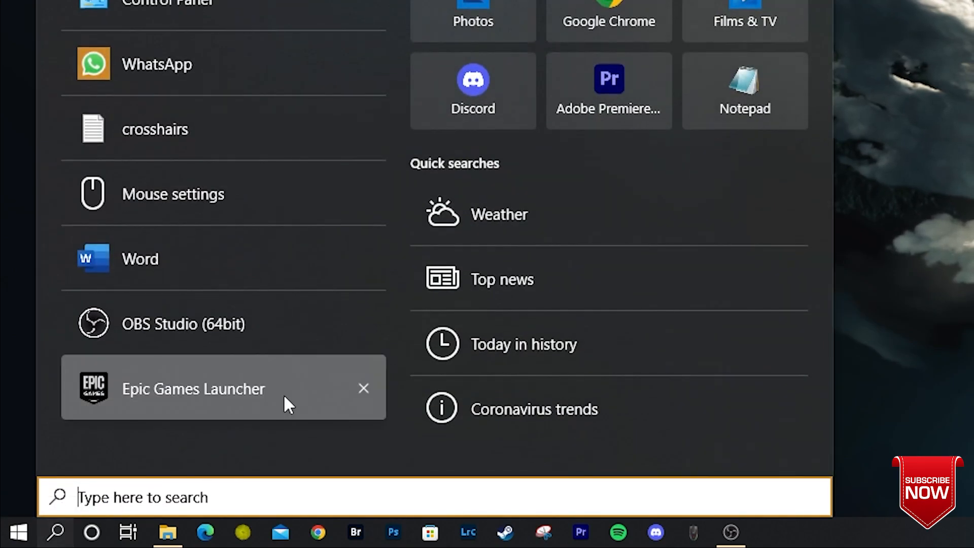
pyautogui.write('word')
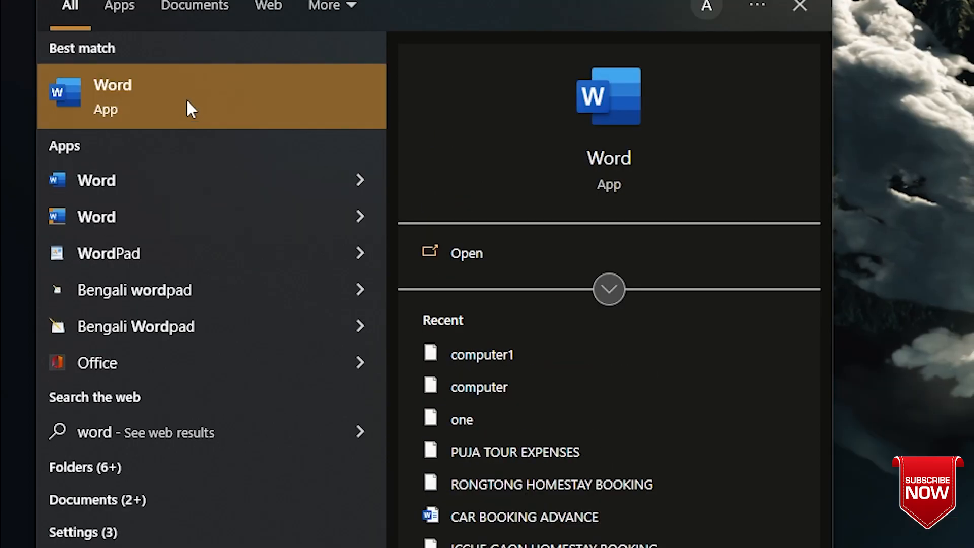
pyautogui.click(187, 101)
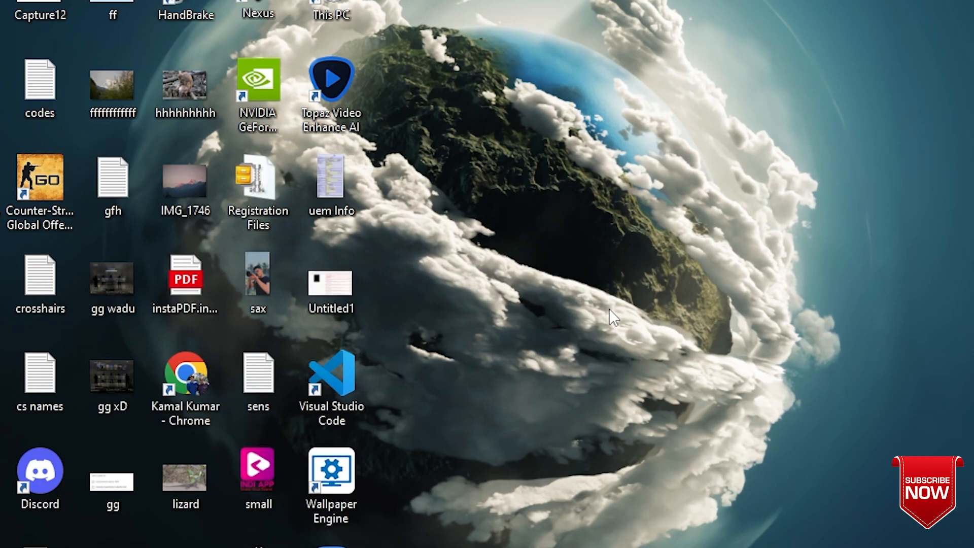
# - Create a new Microsoft Word document named "computer" on the desktop and open it
pyautogui.rightClick(529, 170)
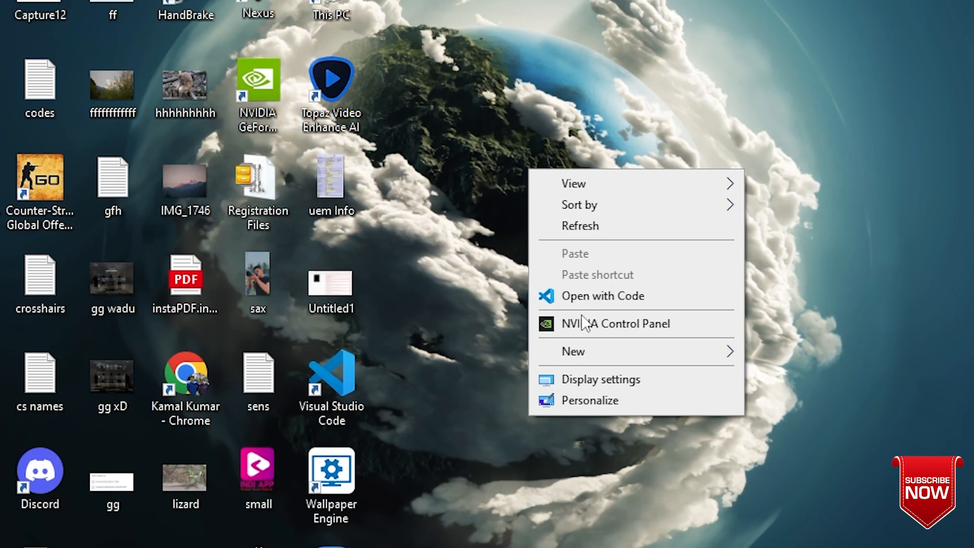
pyautogui.moveTo(595, 357)
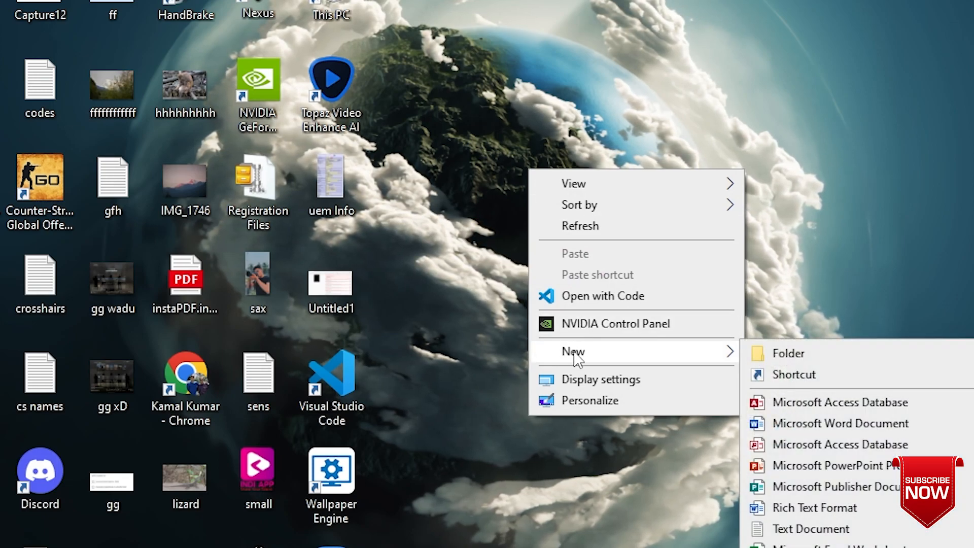
pyautogui.click(855, 426)
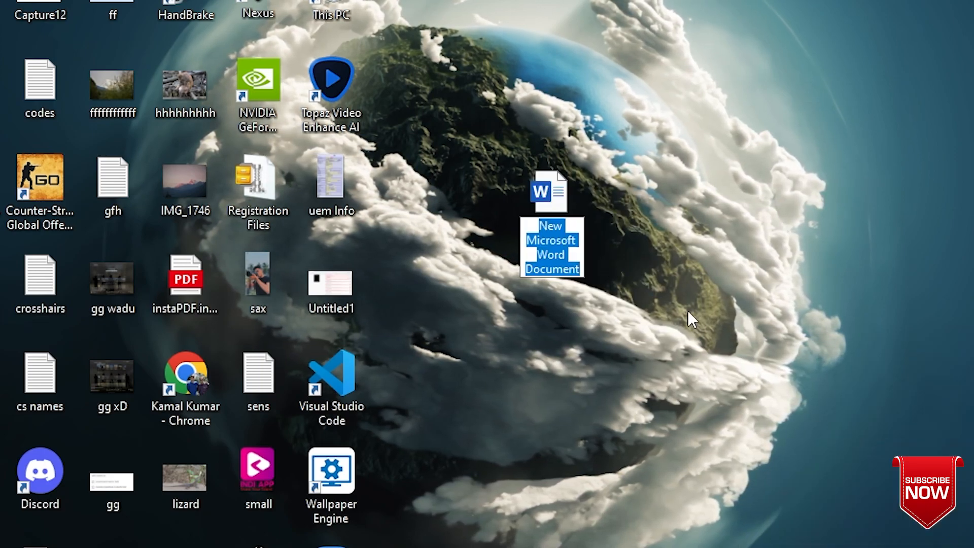
pyautogui.write('computer')
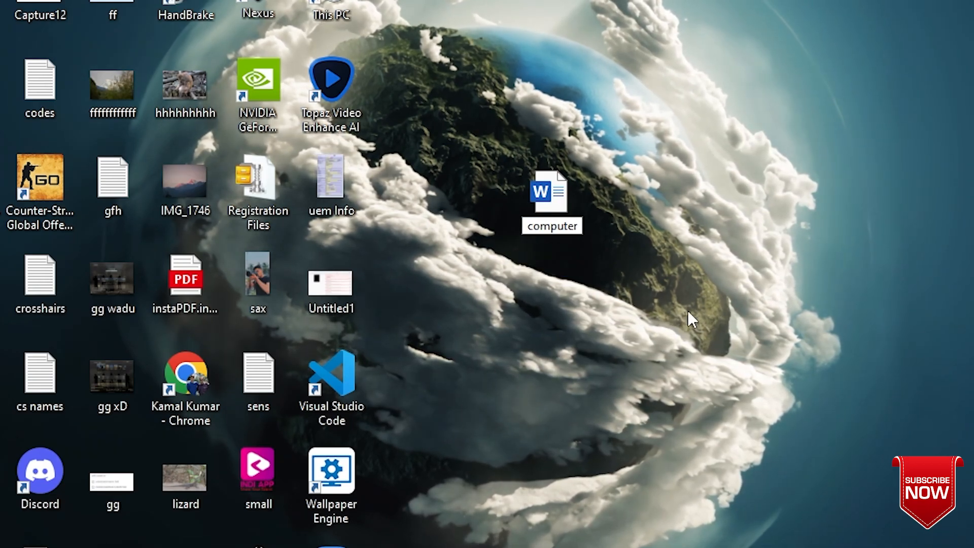
pyautogui.press('Return')
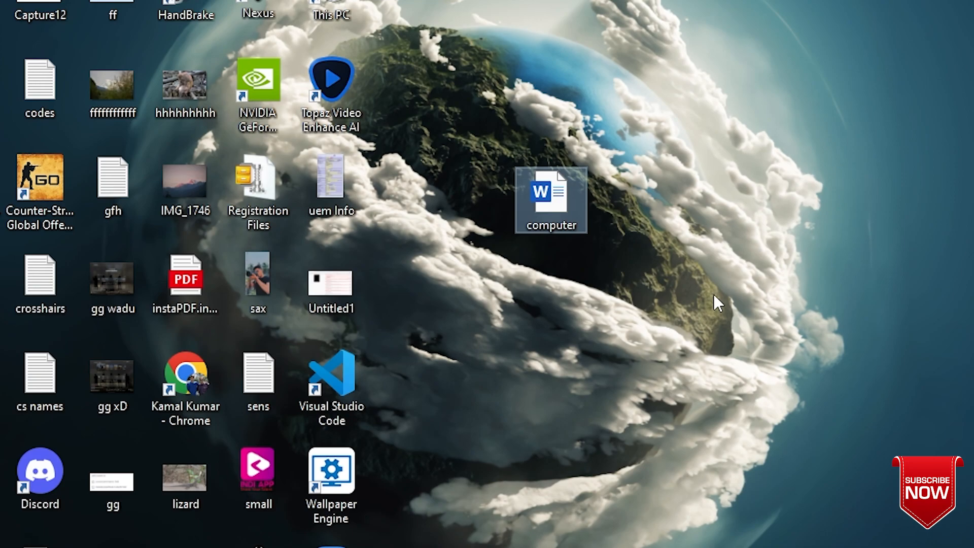
pyautogui.moveTo(564, 219)
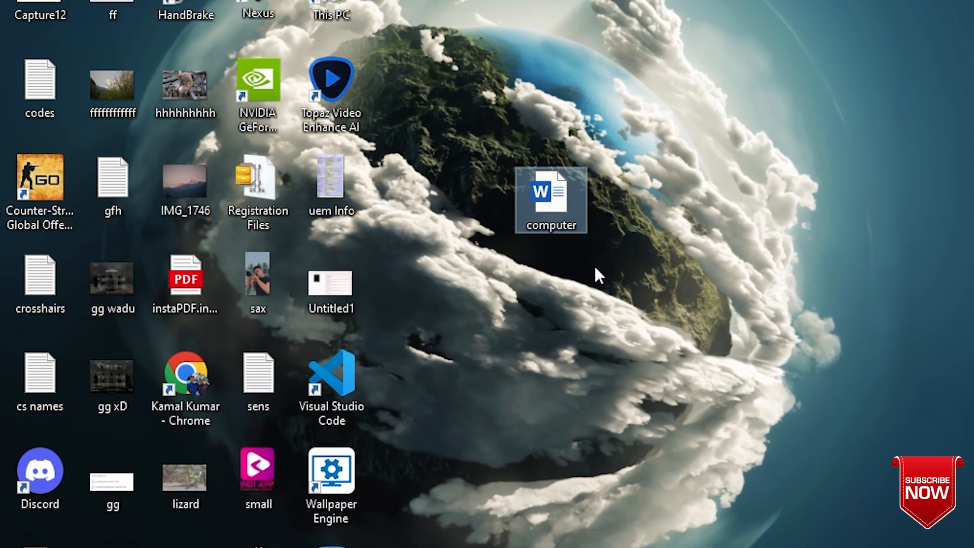
pyautogui.doubleClick(550, 198)
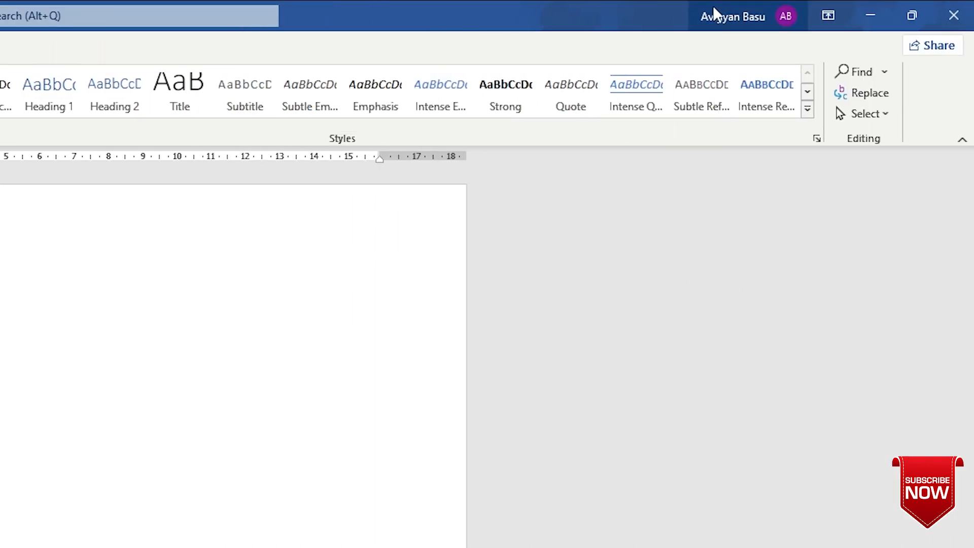
# - Shrink the Word window and maximize it again, and minimize it and bring it back on screen
pyautogui.click(914, 17)
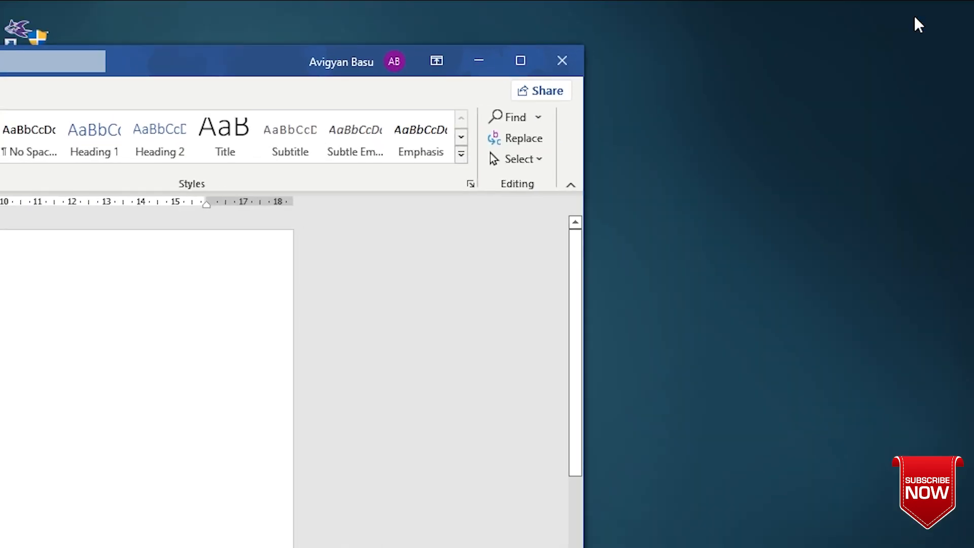
pyautogui.click(522, 66)
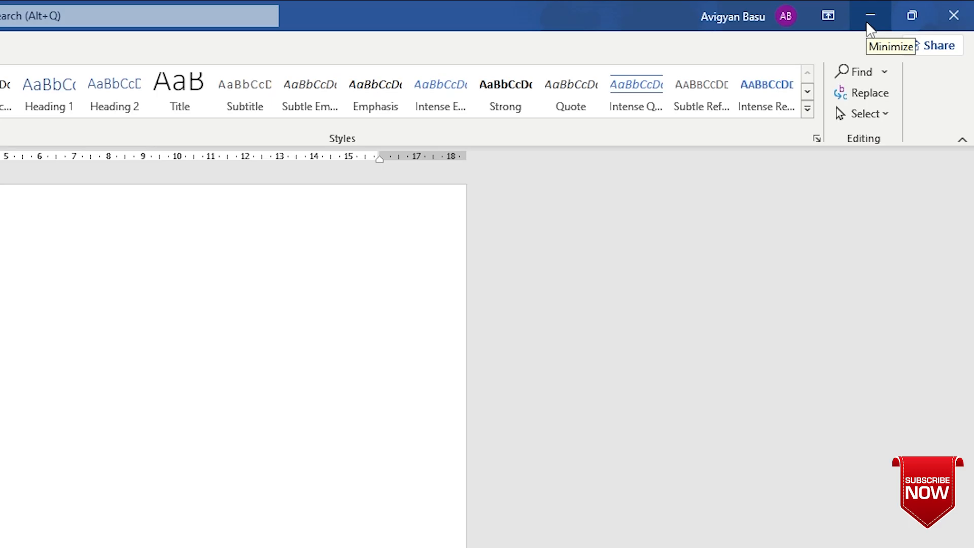
pyautogui.click(871, 26)
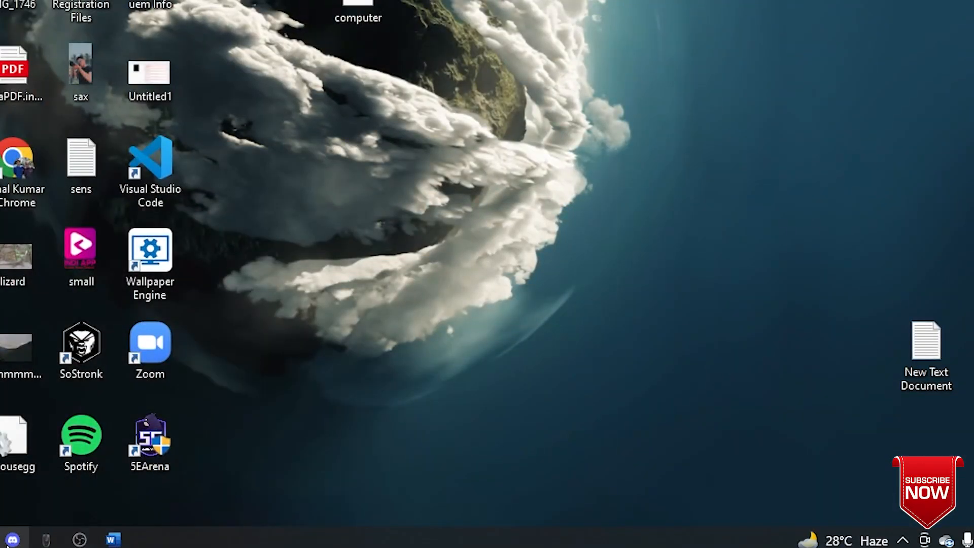
pyautogui.moveTo(113, 542)
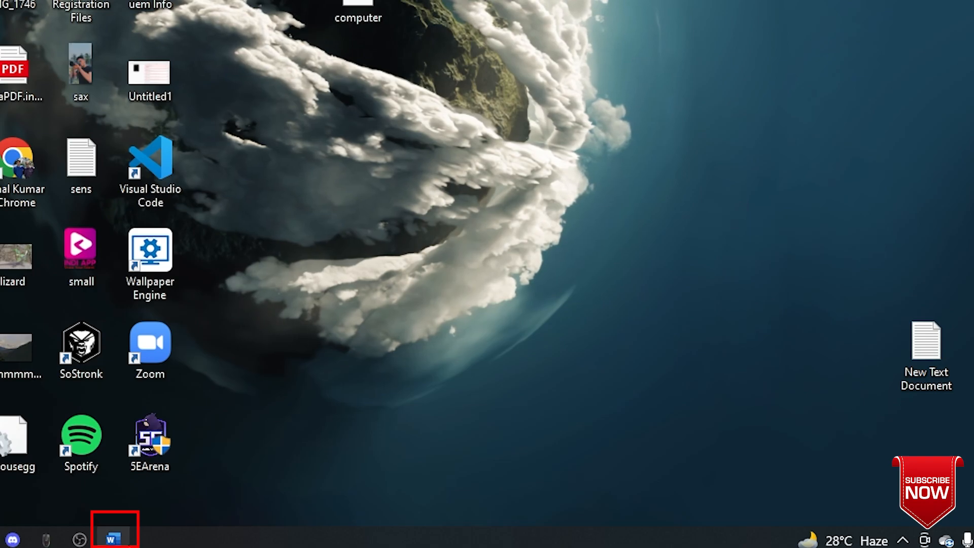
pyautogui.click(114, 539)
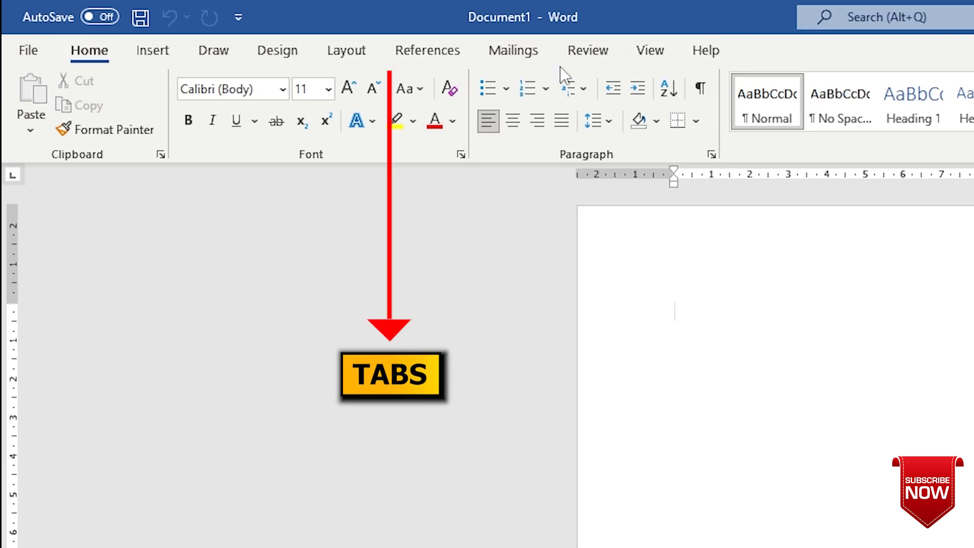
# - Look through the Insert, Draw, Design and Layout command sets and return to the Home commands
pyautogui.click(160, 56)
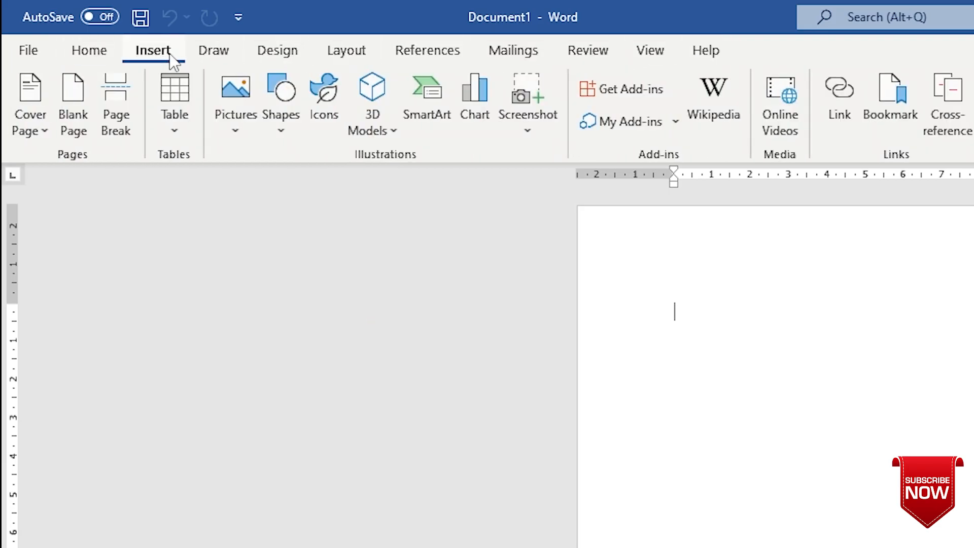
pyautogui.click(215, 55)
pyautogui.click(276, 55)
pyautogui.click(343, 55)
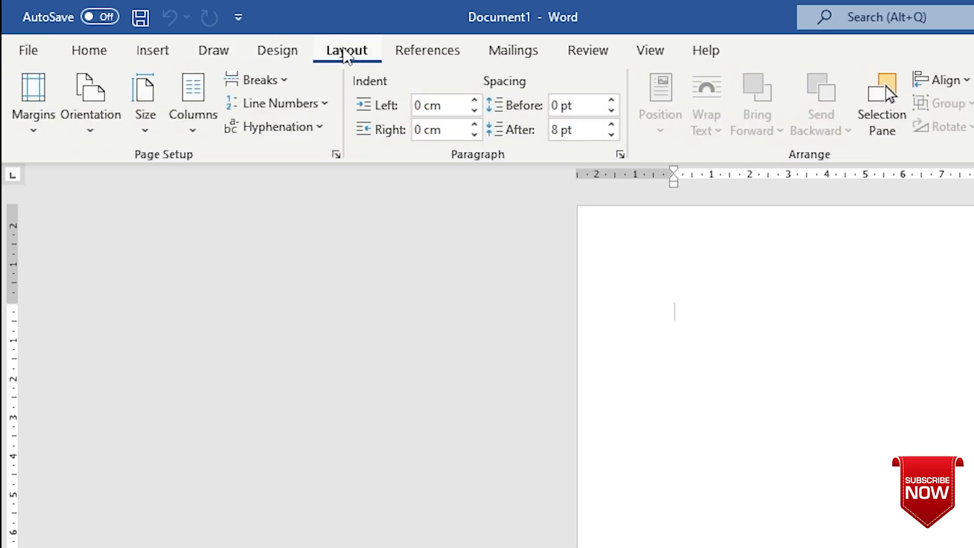
pyautogui.click(89, 50)
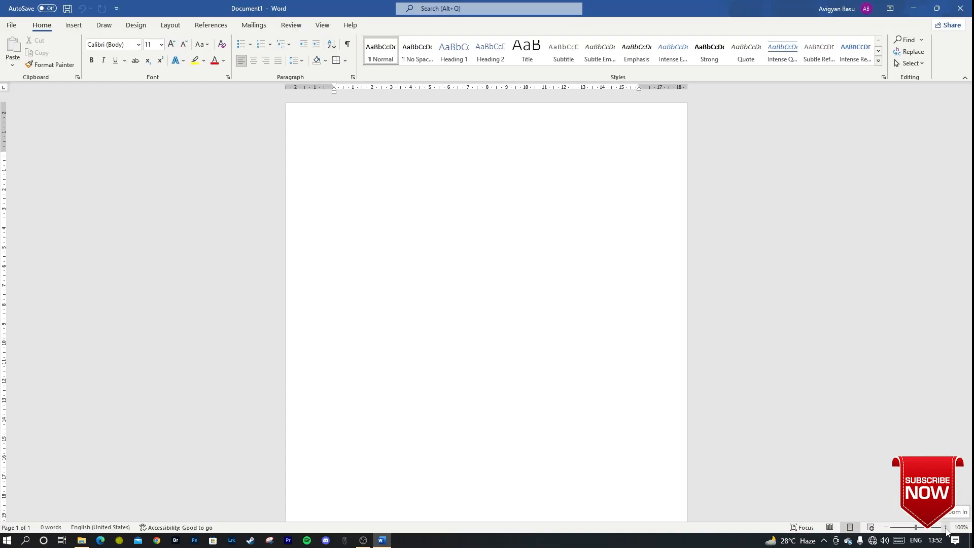
# - Zoom the blank document in to 160%
pyautogui.click(946, 528)
pyautogui.click(946, 528)
pyautogui.click(946, 528)
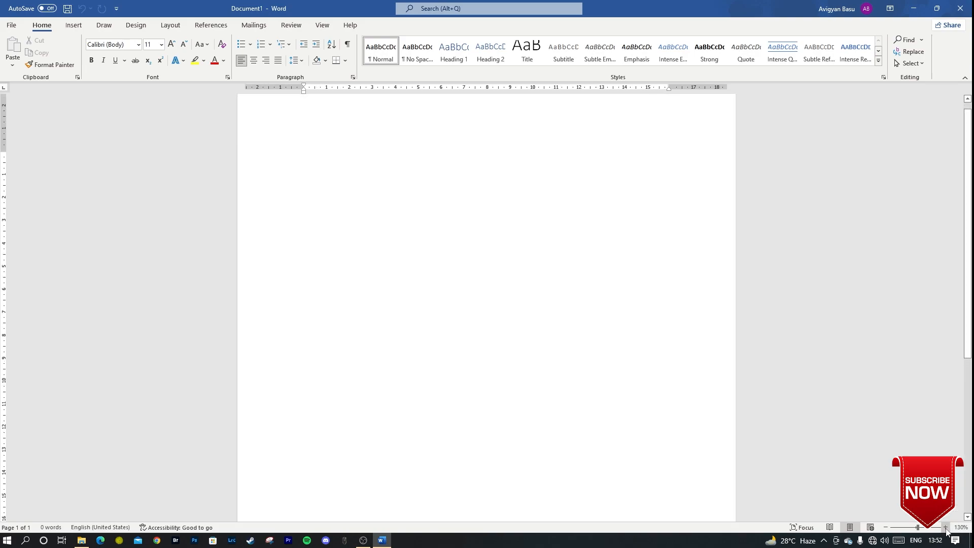
pyautogui.click(946, 528)
pyautogui.click(946, 528)
pyautogui.click(947, 527)
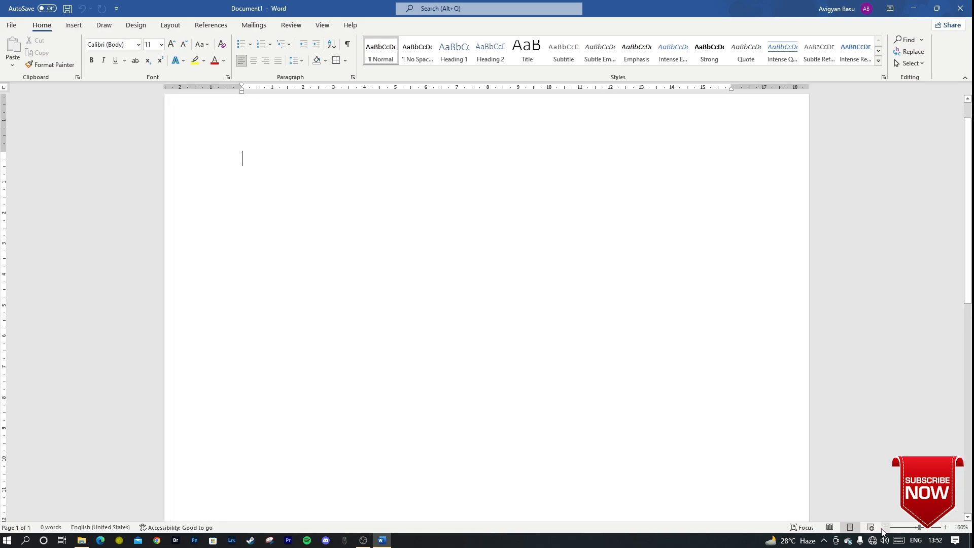
# - Zoom the blank document back out to 100%
pyautogui.click(885, 529)
pyautogui.click(884, 529)
pyautogui.click(884, 529)
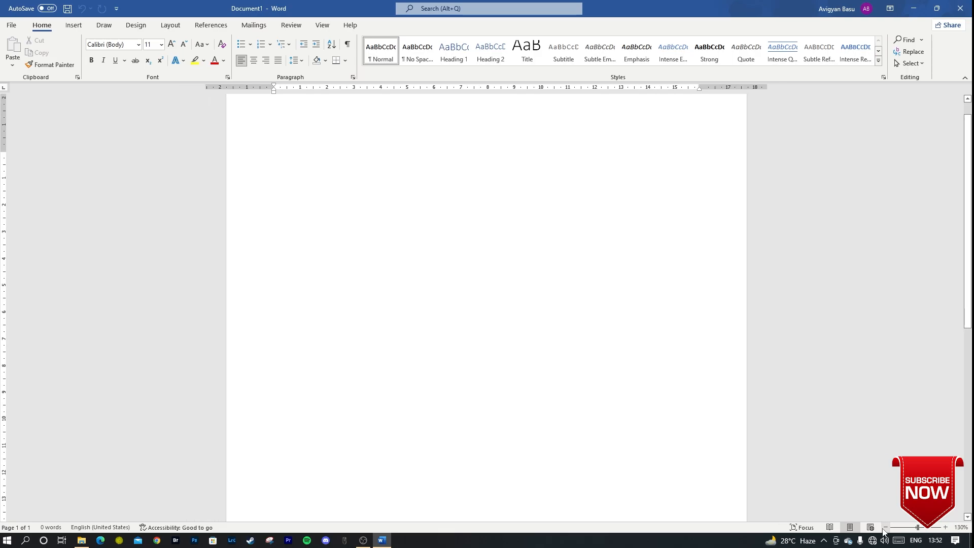
pyautogui.click(885, 529)
pyautogui.click(885, 529)
pyautogui.click(884, 528)
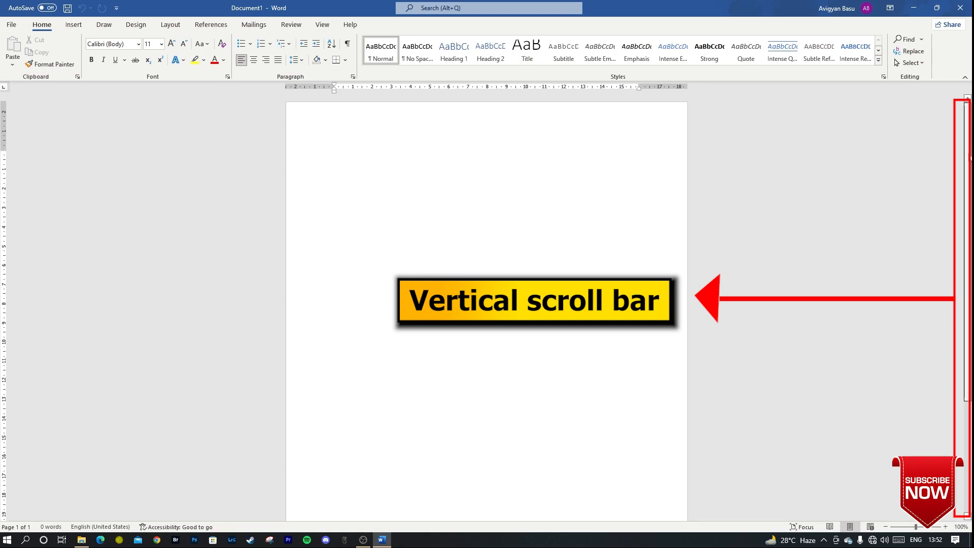
# - Scroll down and up the blank page, and enlarge its zoom to 500% and reduce it again
pyautogui.scroll(-5, 965, 318)
pyautogui.scroll(5, 924, 140)
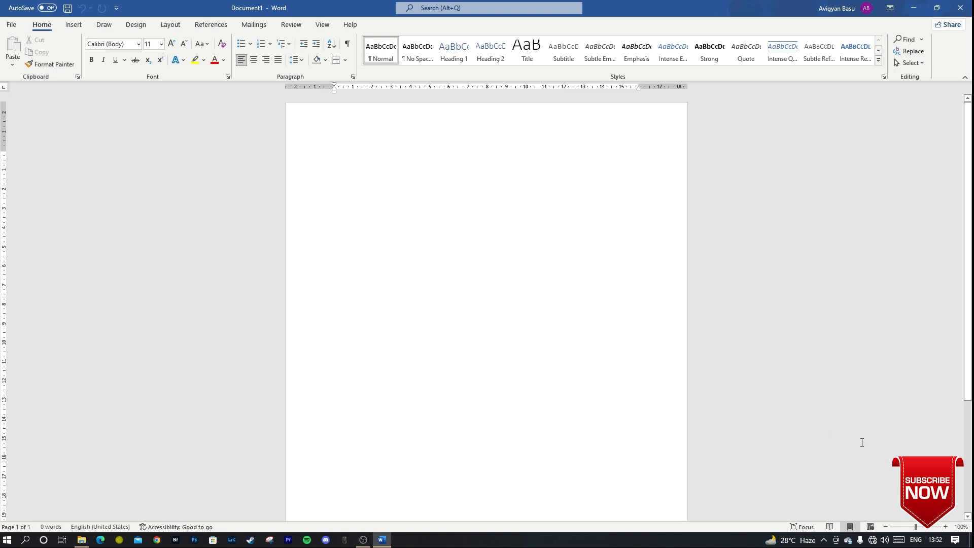
pyautogui.moveTo(916, 527); pyautogui.dragTo(942, 530)
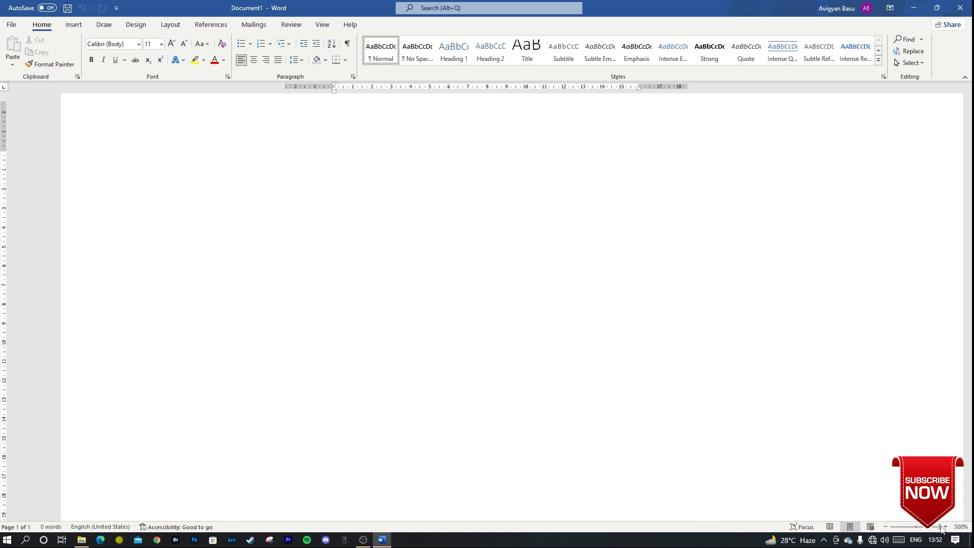
pyautogui.moveTo(272, 521)
pyautogui.mouseDown()
pyautogui.moveTo(621, 524)
pyautogui.moveTo(269, 525)
pyautogui.mouseUp()
pyautogui.moveTo(940, 531); pyautogui.dragTo(918, 531)
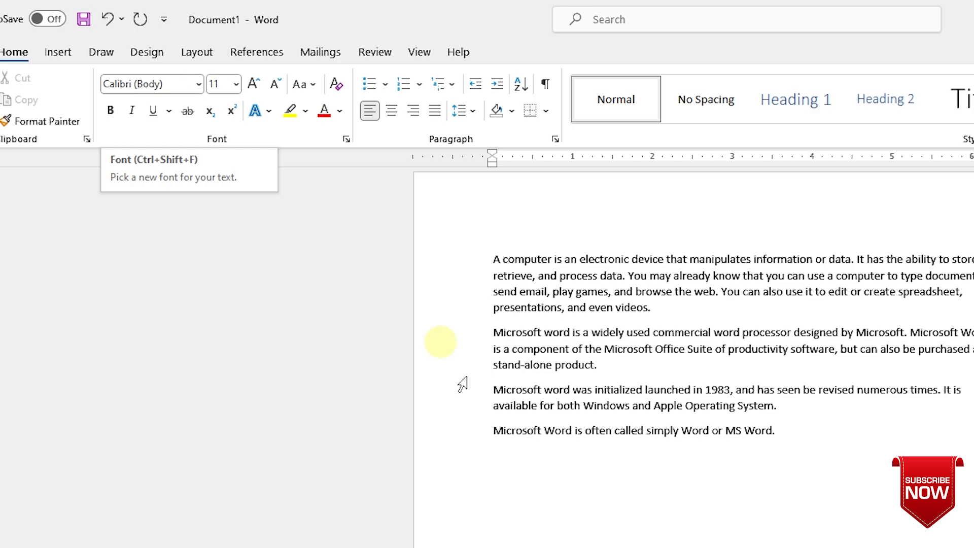
# - Change the font of the last paragraph, "Microsoft Word is often called simply Word or MS Word.", to Bernadette Rough
pyautogui.moveTo(490, 432); pyautogui.dragTo(777, 432)
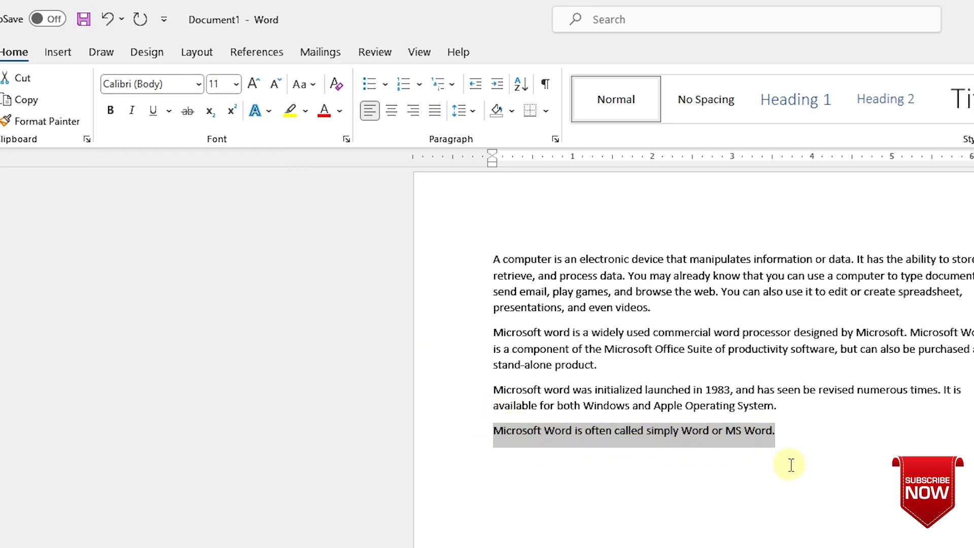
pyautogui.click(199, 85)
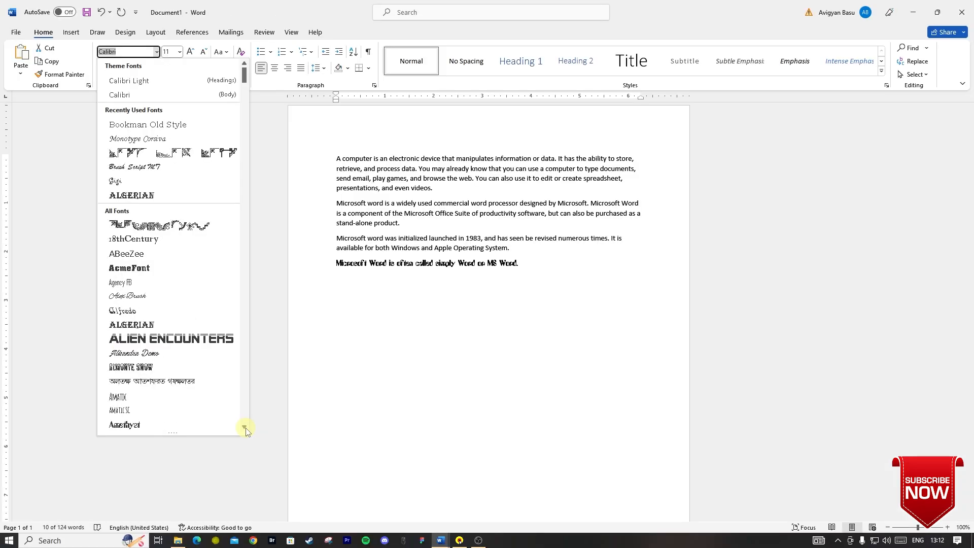
pyautogui.click(245, 428)
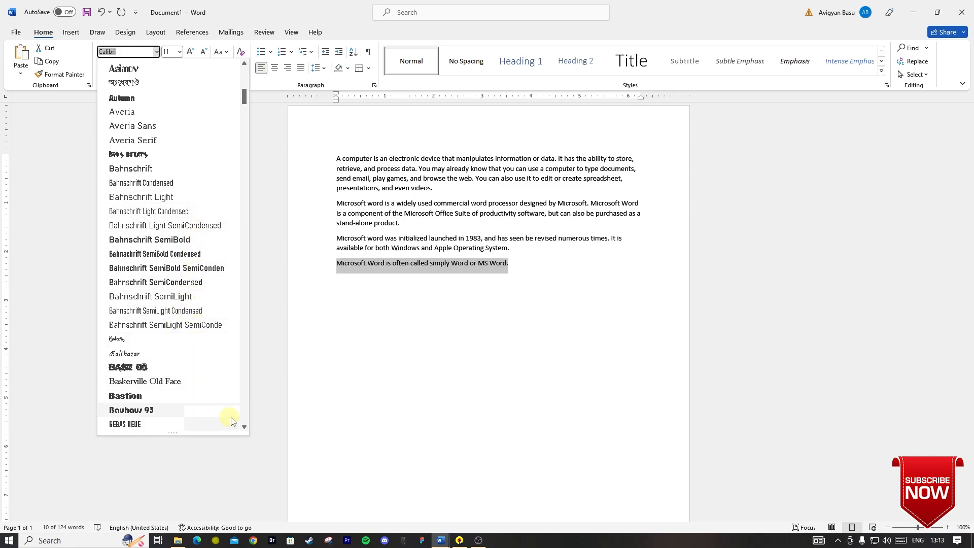
pyautogui.click(245, 429)
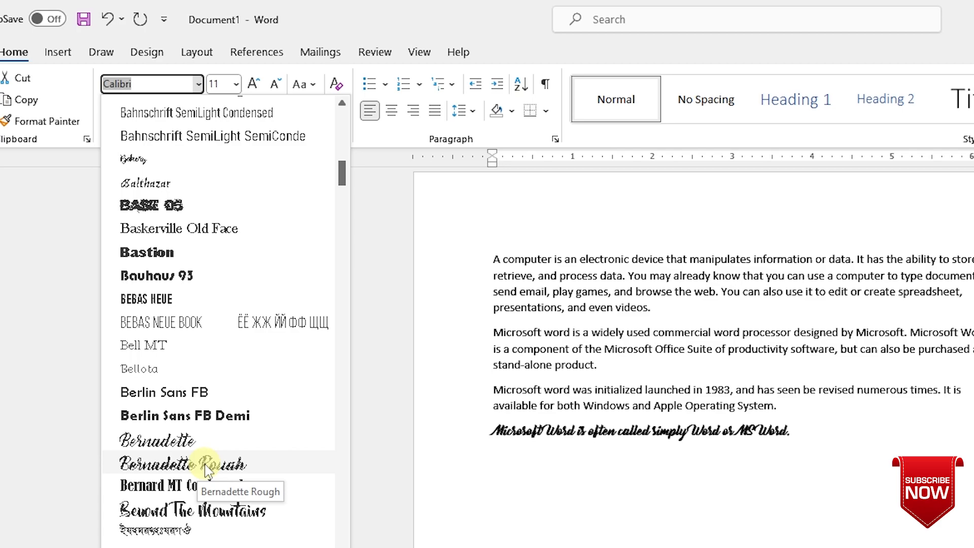
pyautogui.click(208, 465)
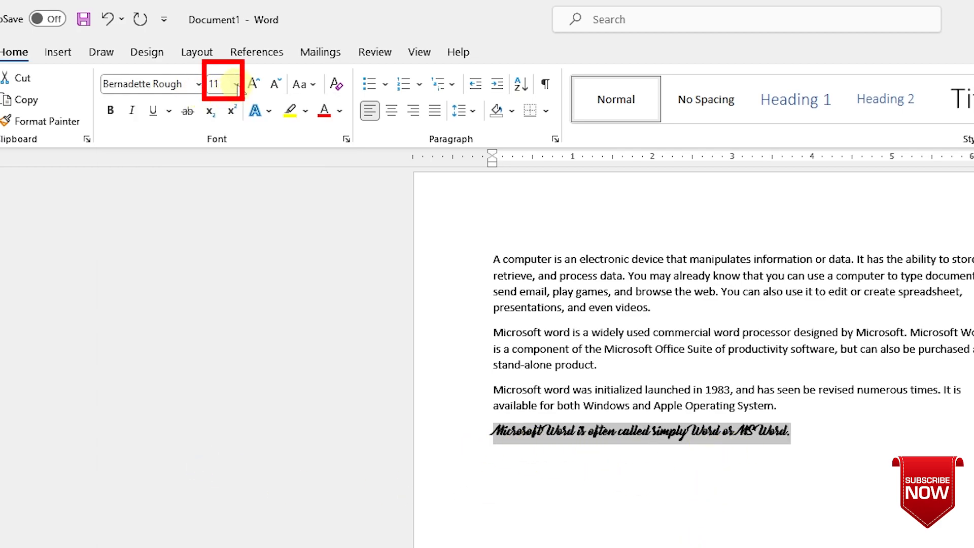
# - Enlarge the font size of the selected last paragraph stepwise to 20
pyautogui.click(236, 85)
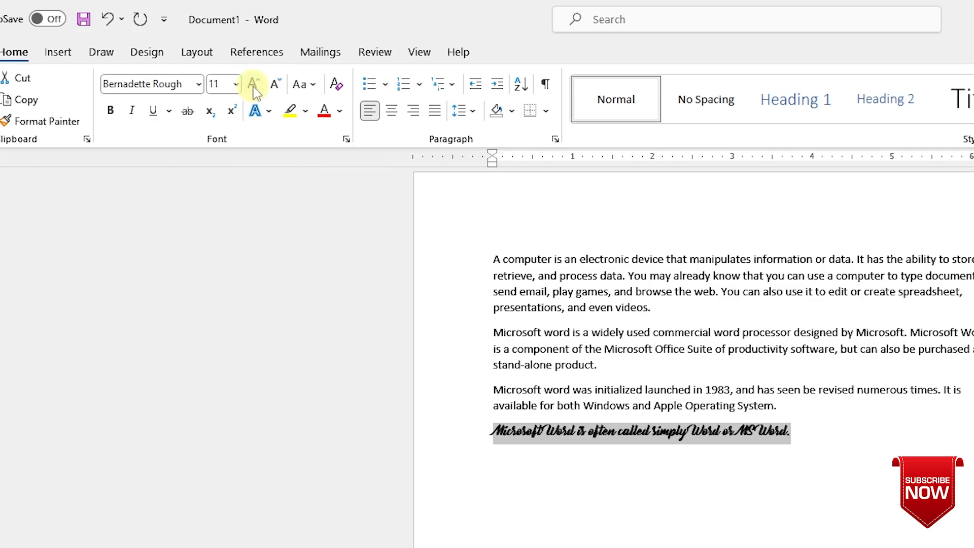
pyautogui.click(254, 87)
pyautogui.click(254, 88)
pyautogui.click(254, 87)
pyautogui.click(254, 87)
pyautogui.click(254, 88)
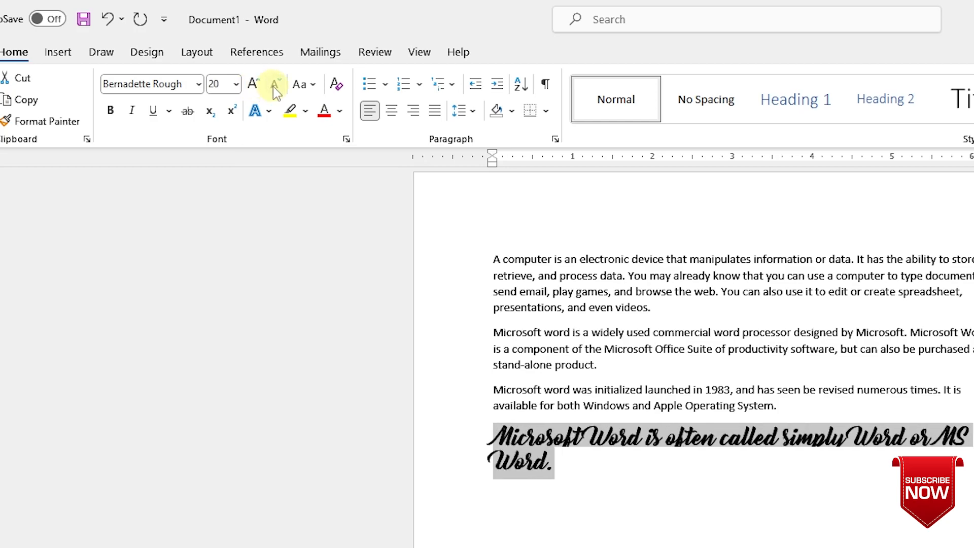
# - Reduce the selected last paragraph's font size to 12 and change its font to Calibri (Body)
pyautogui.click(273, 87)
pyautogui.click(273, 86)
pyautogui.click(274, 87)
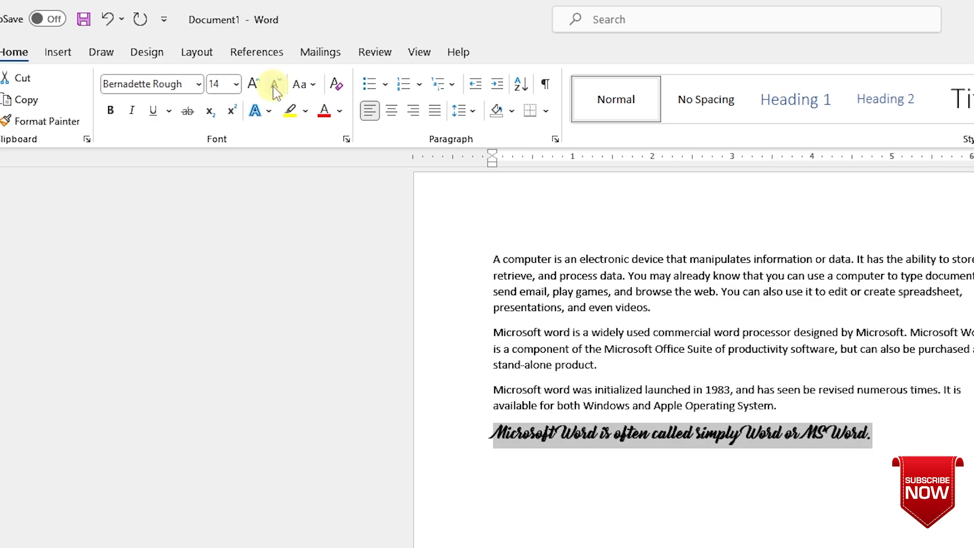
pyautogui.click(273, 86)
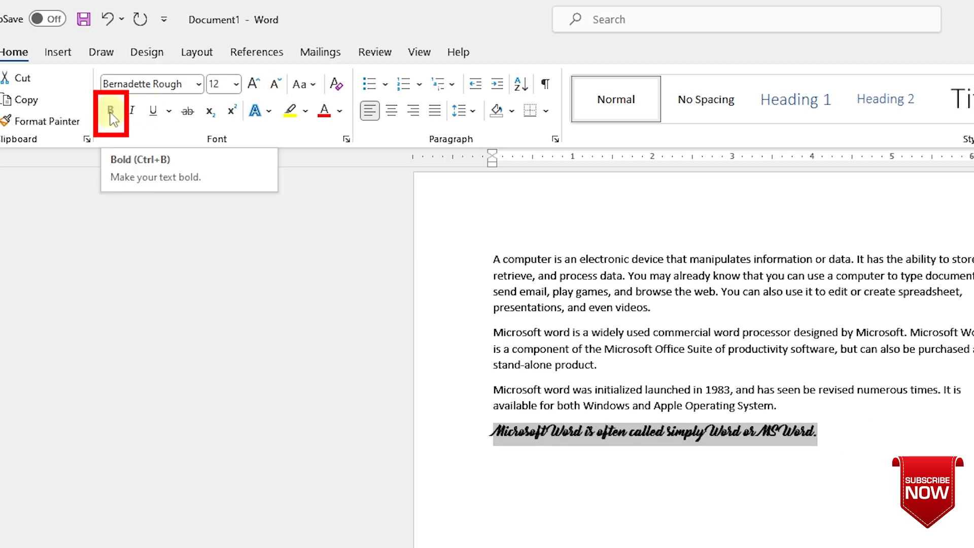
pyautogui.click(199, 84)
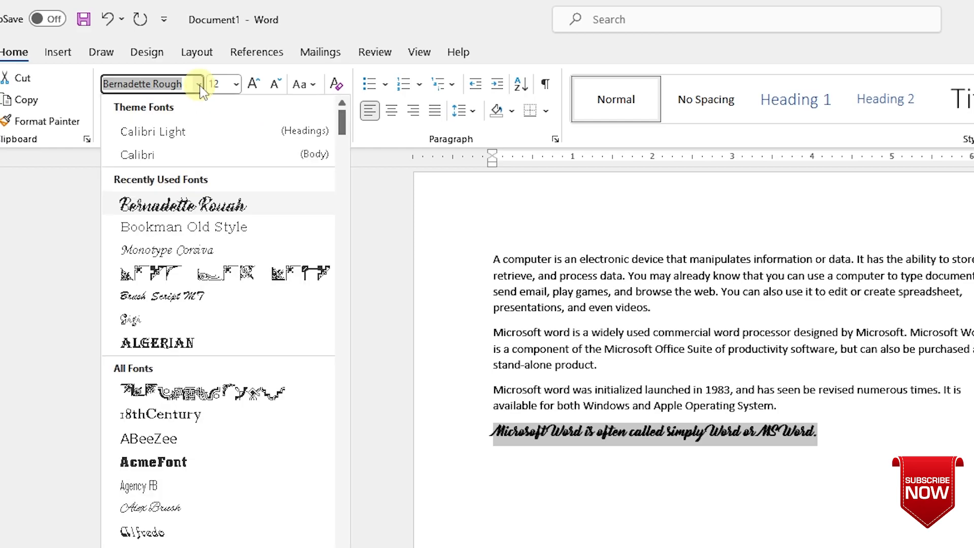
pyautogui.click(154, 158)
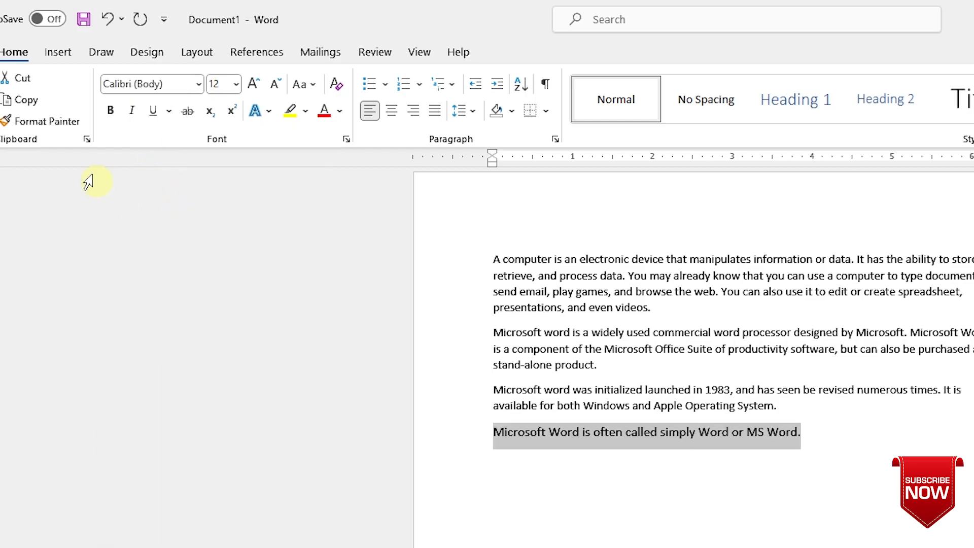
# - Make the selected last paragraph bold, italic and underlined, and clear all of its formatting
pyautogui.click(111, 109)
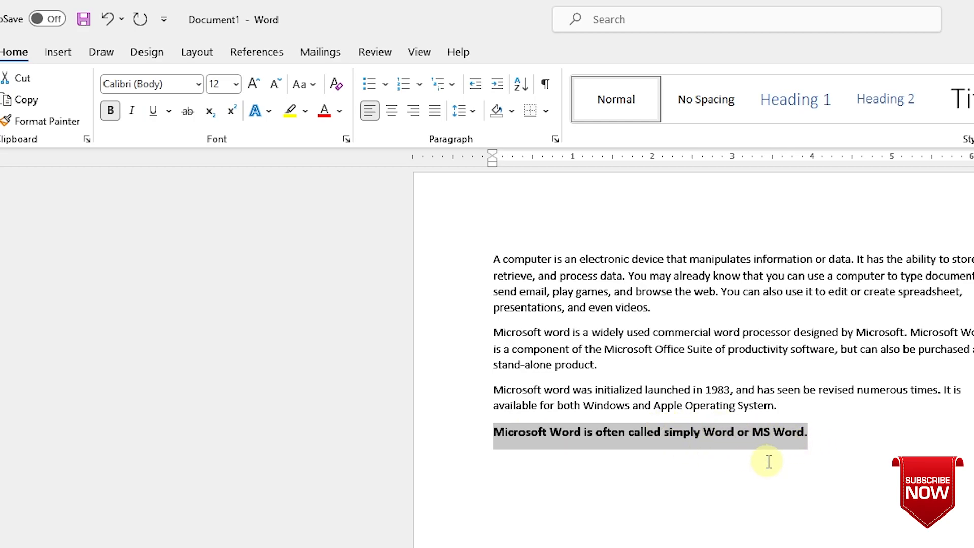
pyautogui.click(133, 111)
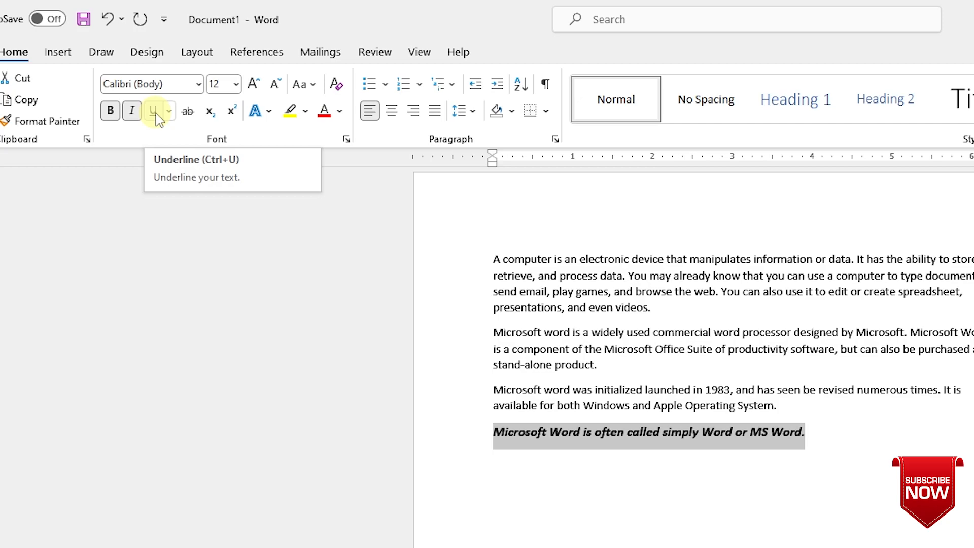
pyautogui.click(156, 113)
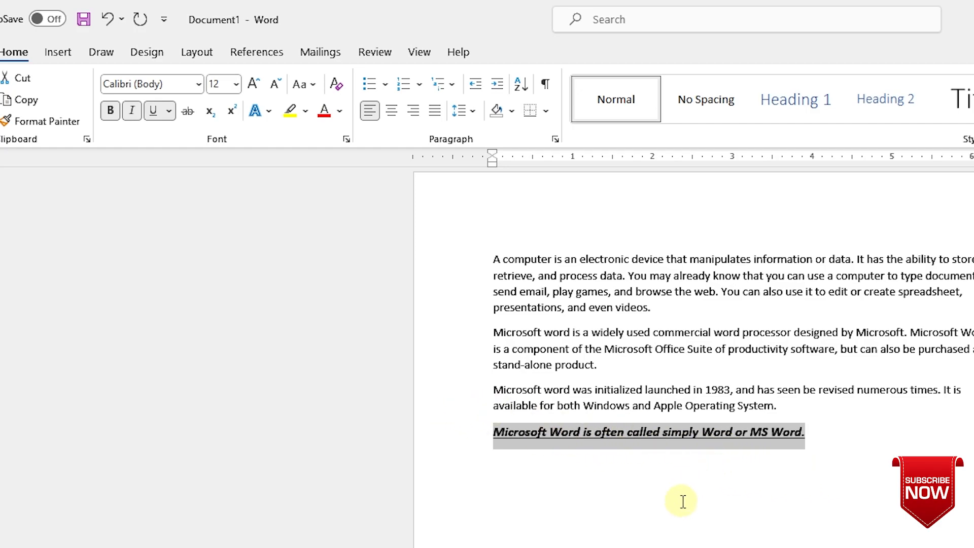
pyautogui.click(339, 87)
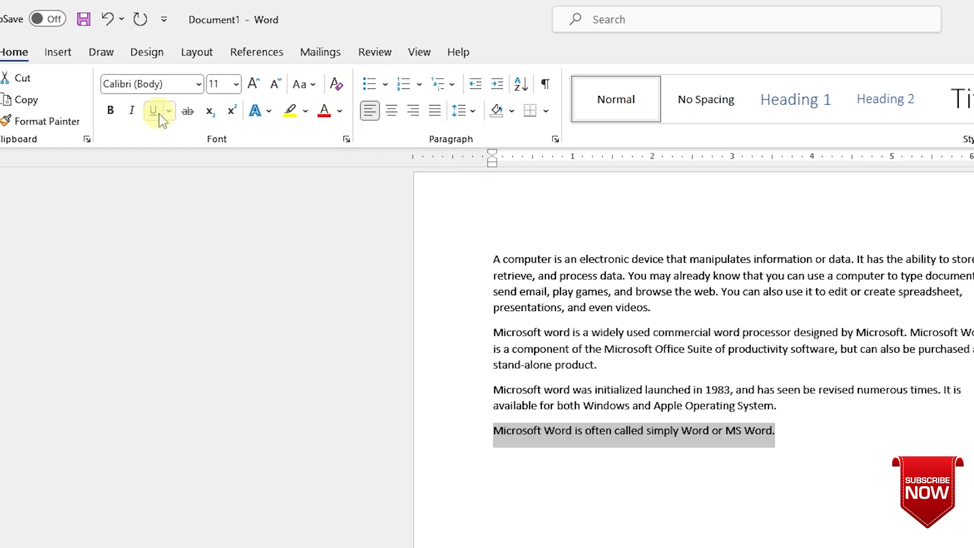
# - Apply and remove strikethrough on the selected last paragraph, and do the same with bold
pyautogui.click(187, 111)
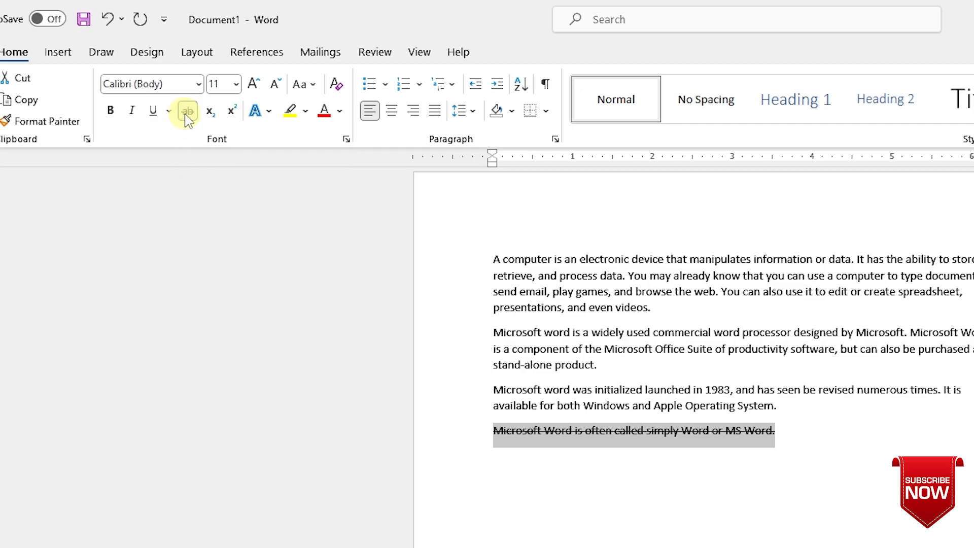
pyautogui.click(186, 112)
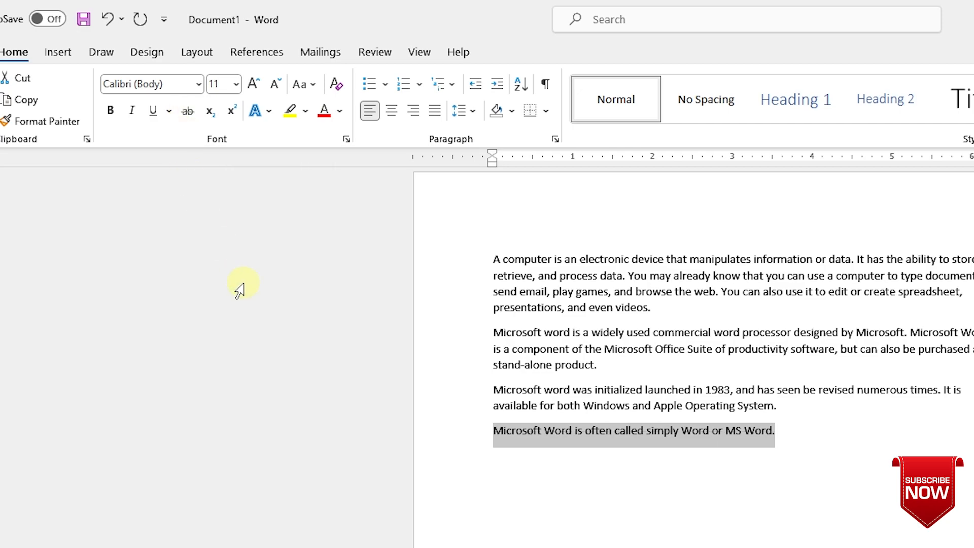
pyautogui.click(112, 114)
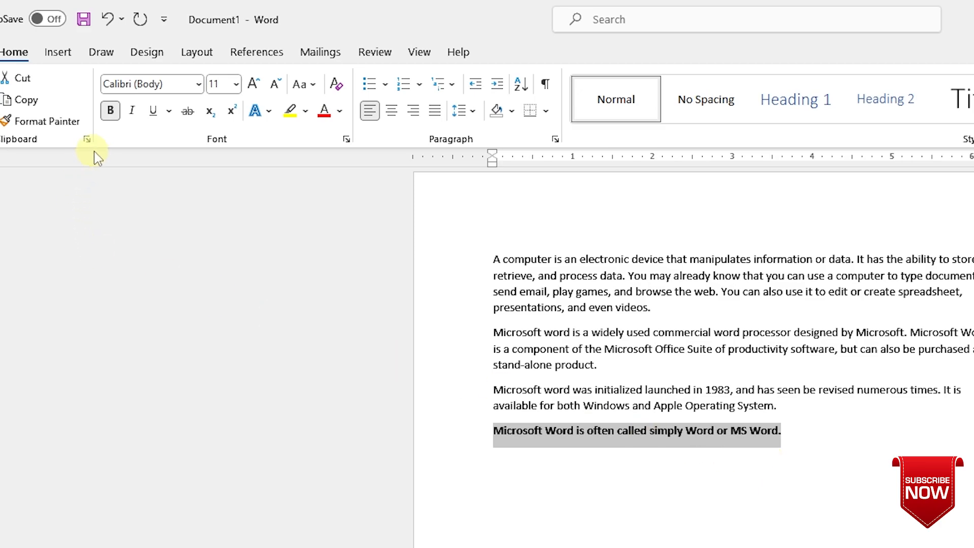
pyautogui.click(112, 116)
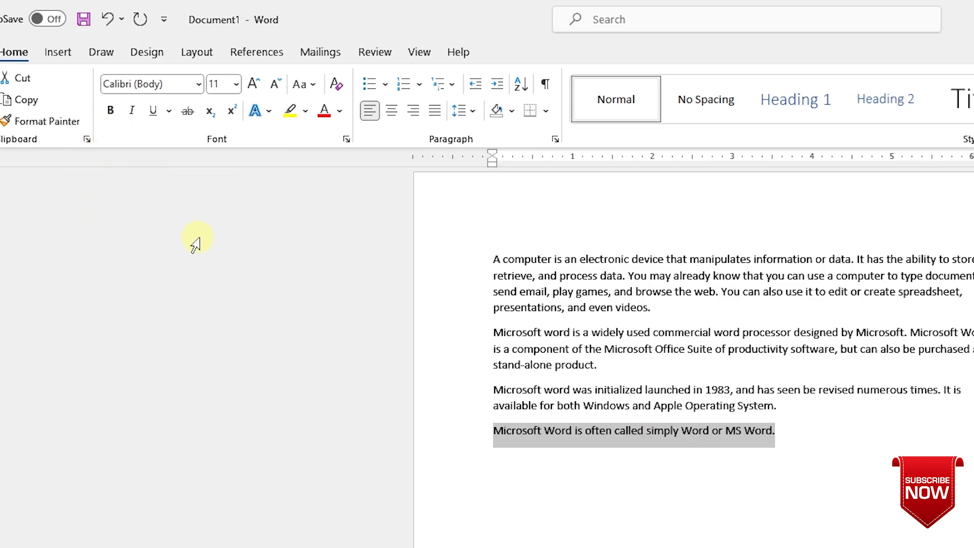
# - Add "A2" on a new line below the last paragraph and format its 2 as superscript
pyautogui.press('Down')
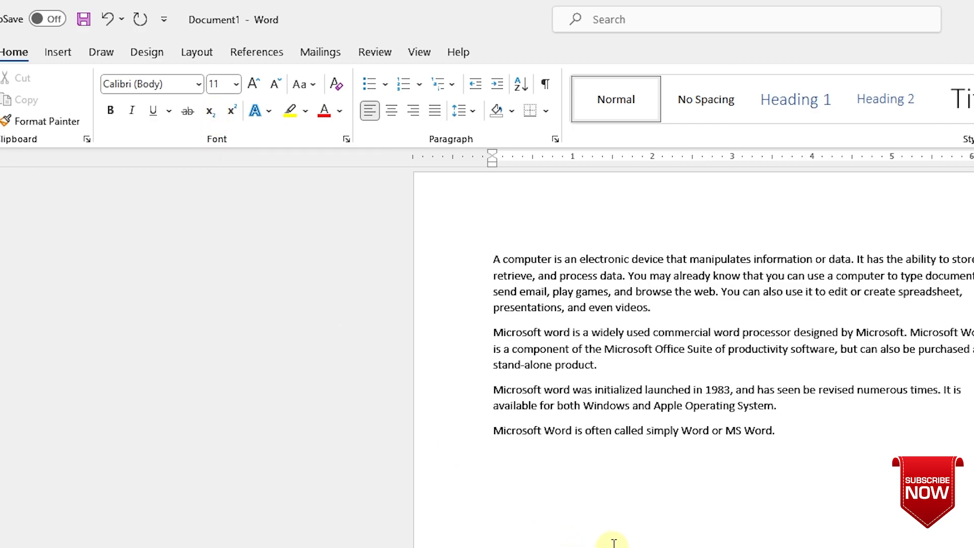
pyautogui.write('2')
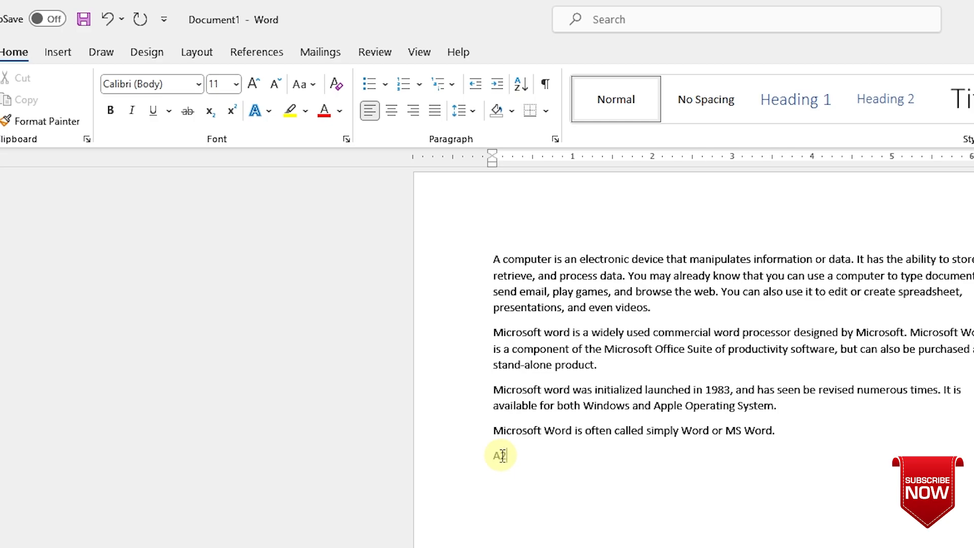
pyautogui.moveTo(502, 456); pyautogui.dragTo(510, 459)
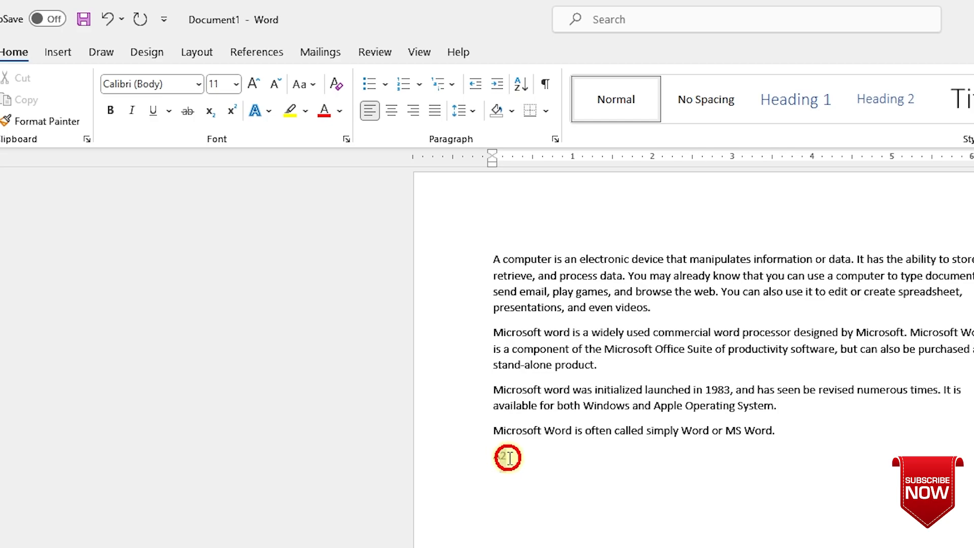
pyautogui.click(235, 112)
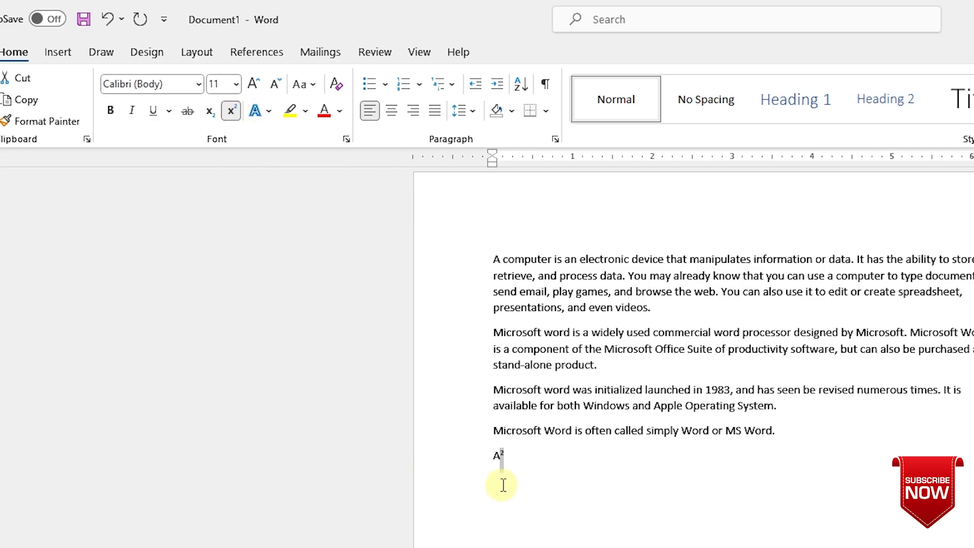
# - Add "H2" on the line below A² and format its 2 as subscript, leaving a new empty line beneath
pyautogui.click(525, 490)
pyautogui.write('H2')
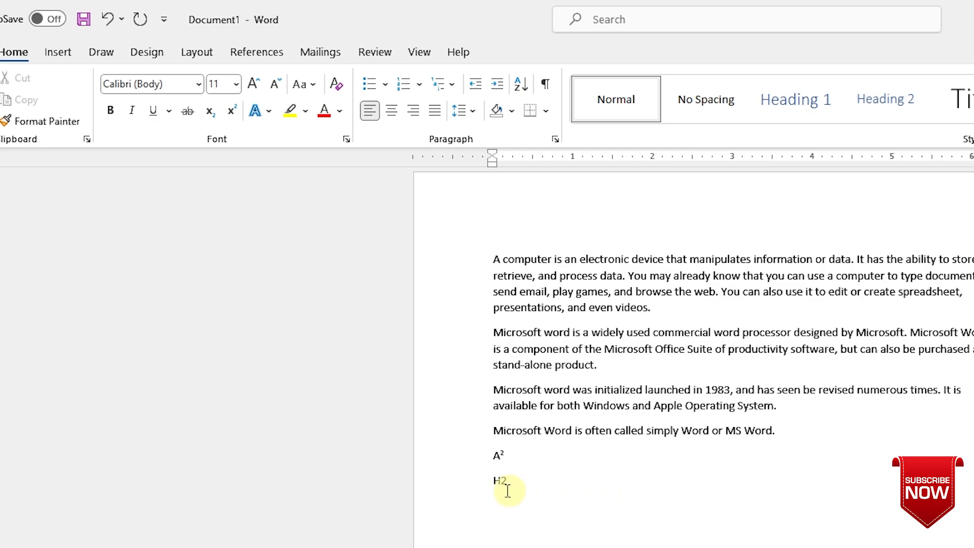
pyautogui.press('Return')
pyautogui.moveTo(501, 479); pyautogui.dragTo(507, 482)
pyautogui.click(210, 112)
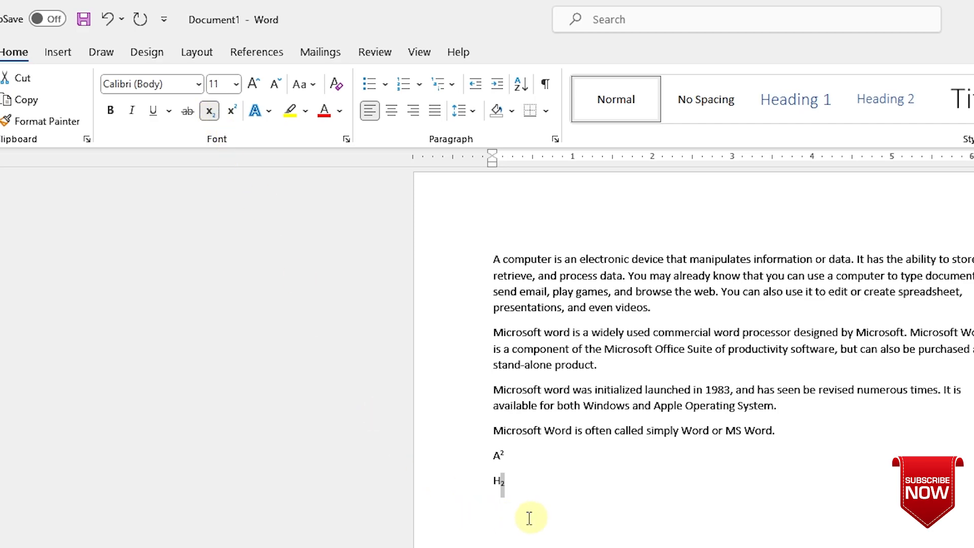
pyautogui.click(499, 505)
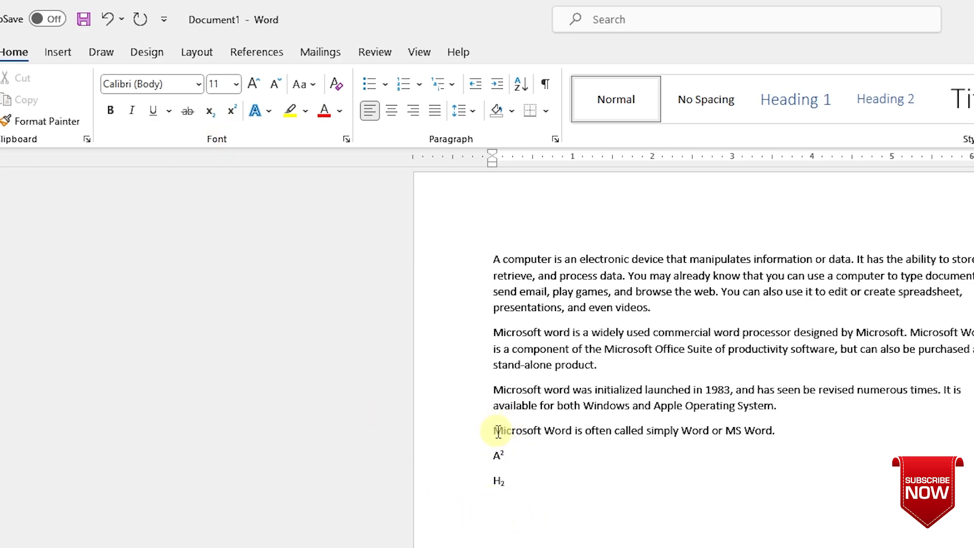
# - Color the paragraph "Microsoft Word is often called simply Word or MS Word." red, and return its font color to Automatic
pyautogui.moveTo(495, 431); pyautogui.dragTo(778, 430)
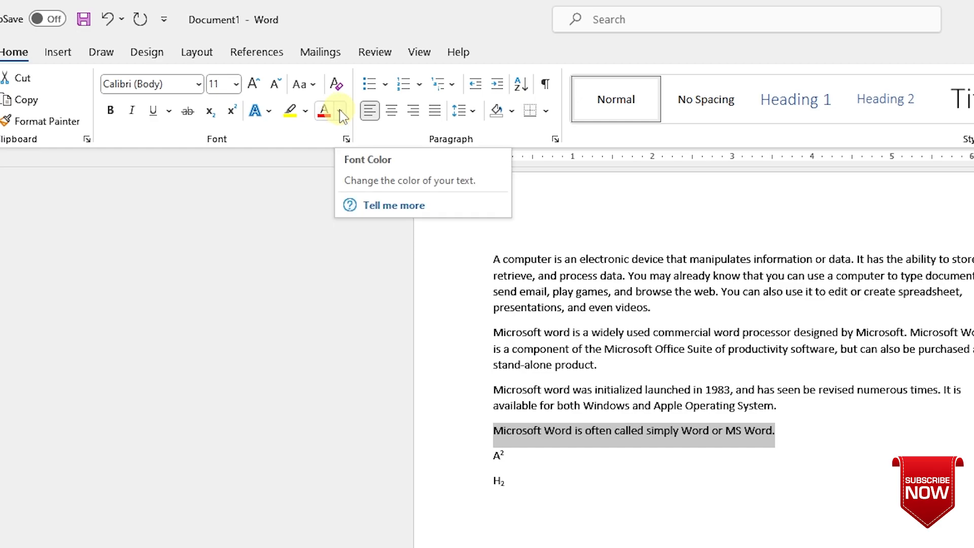
pyautogui.click(341, 113)
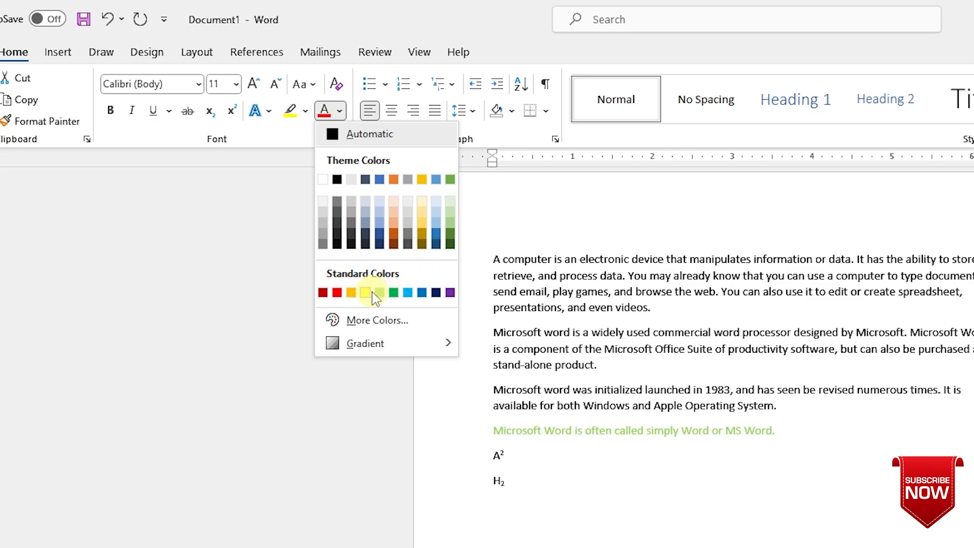
pyautogui.click(337, 292)
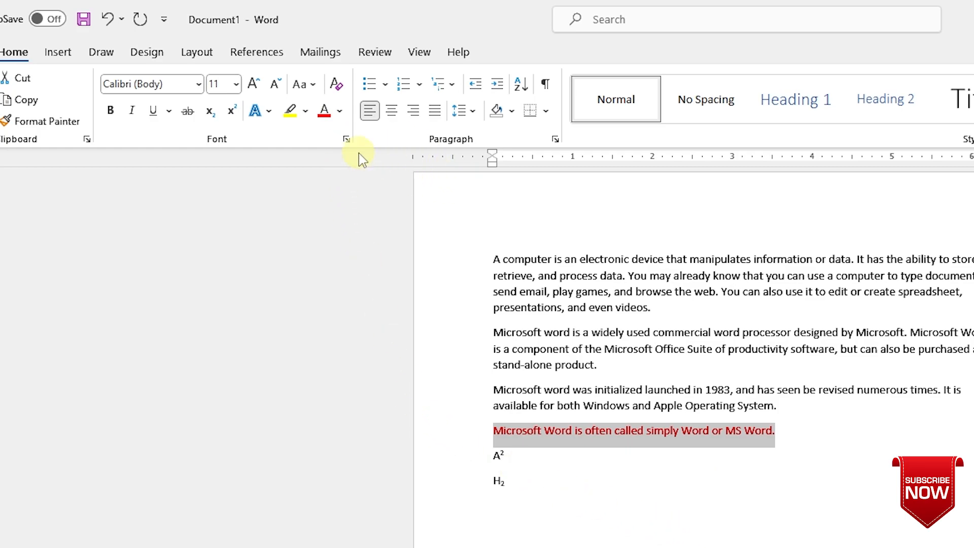
pyautogui.click(340, 113)
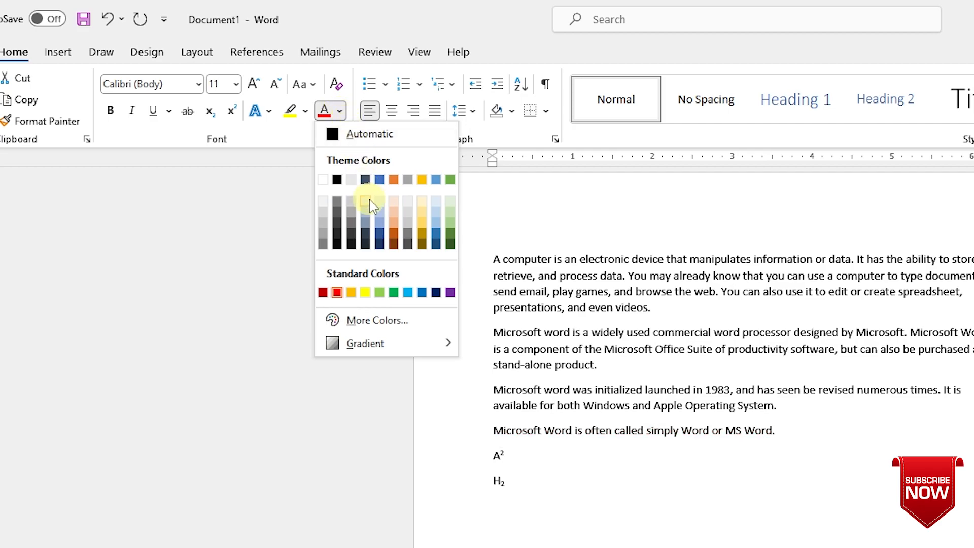
pyautogui.click(358, 135)
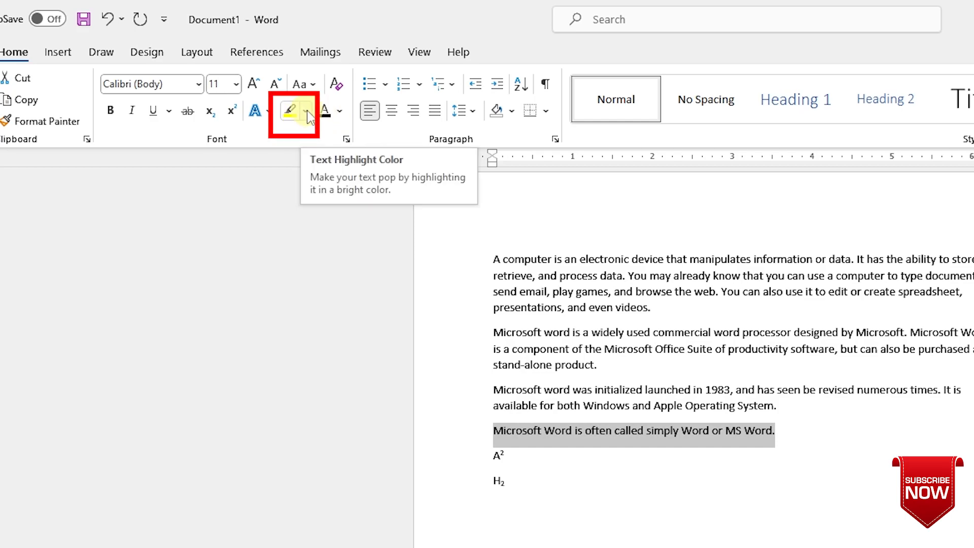
pyautogui.click(500, 508)
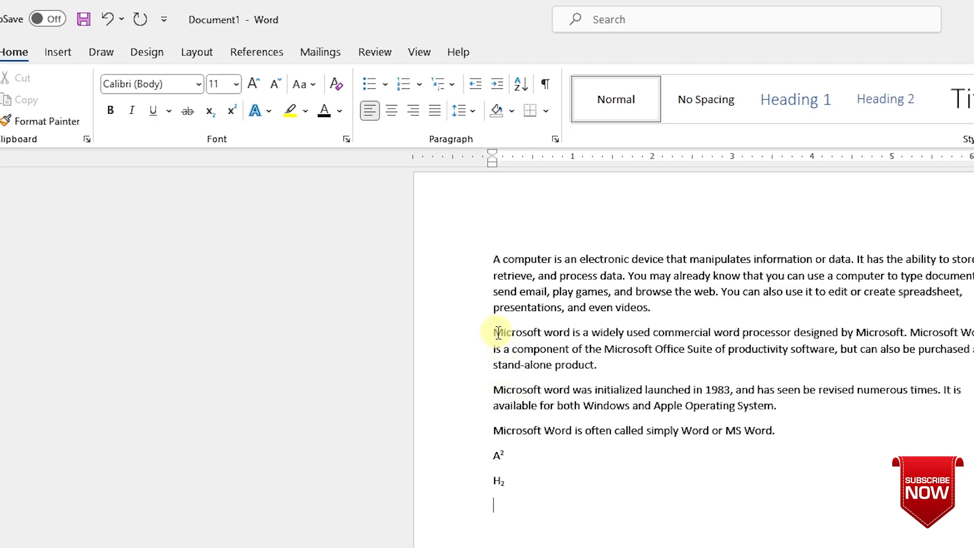
# - Highlight the whole second paragraph, beginning "Microsoft word is a widely used", in bright green
pyautogui.moveTo(491, 333); pyautogui.dragTo(601, 364)
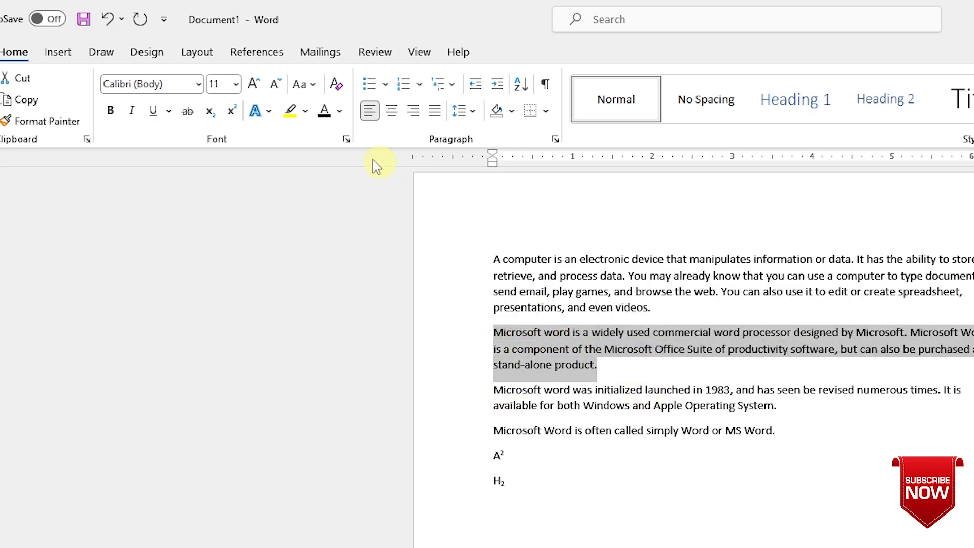
pyautogui.click(306, 112)
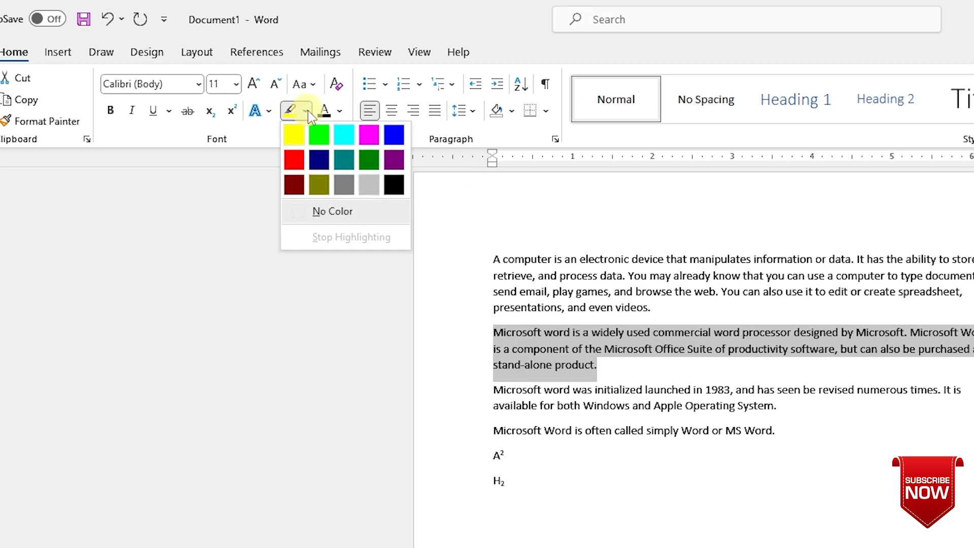
pyautogui.click(322, 140)
pyautogui.click(645, 378)
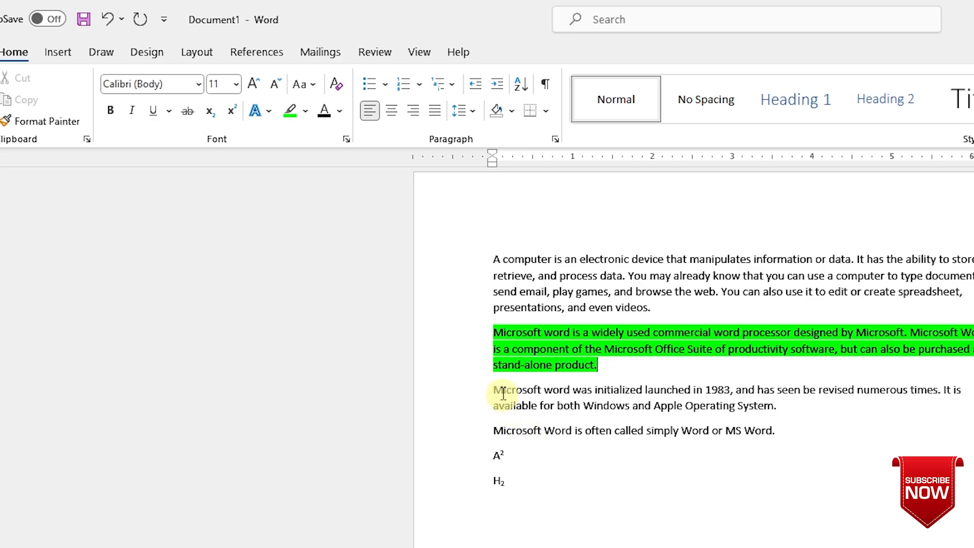
# - Remove the green highlight from the whole second paragraph by setting it to No Color
pyautogui.tripleClick(578, 351)
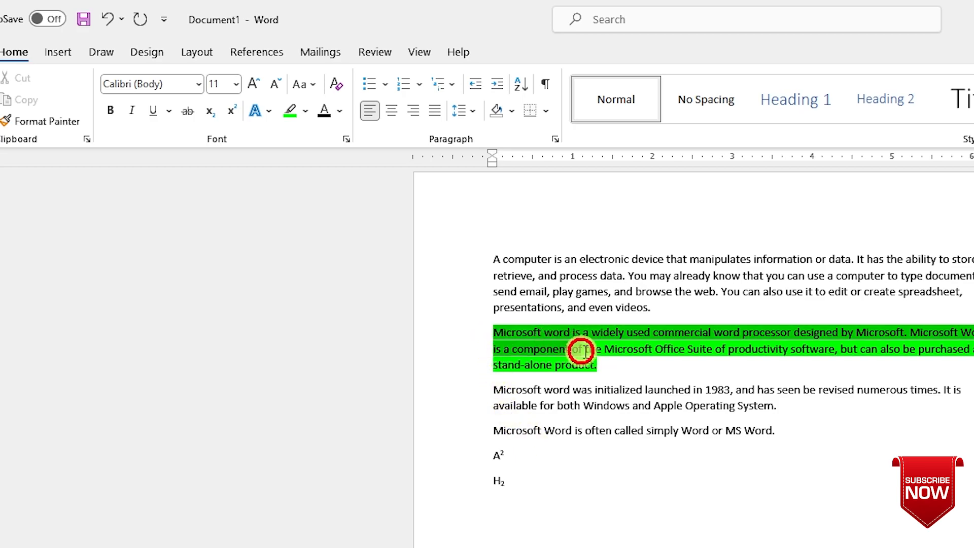
pyautogui.tripleClick(593, 361)
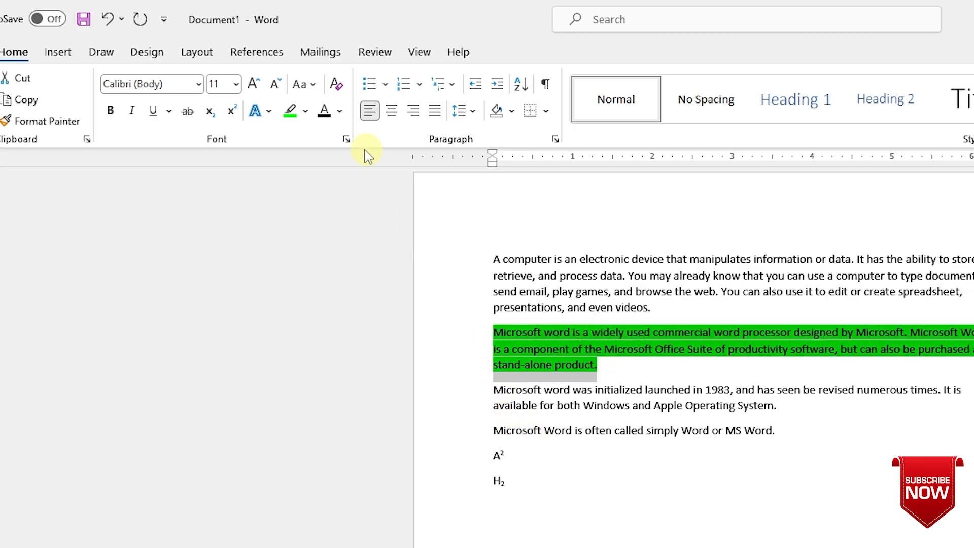
pyautogui.click(306, 115)
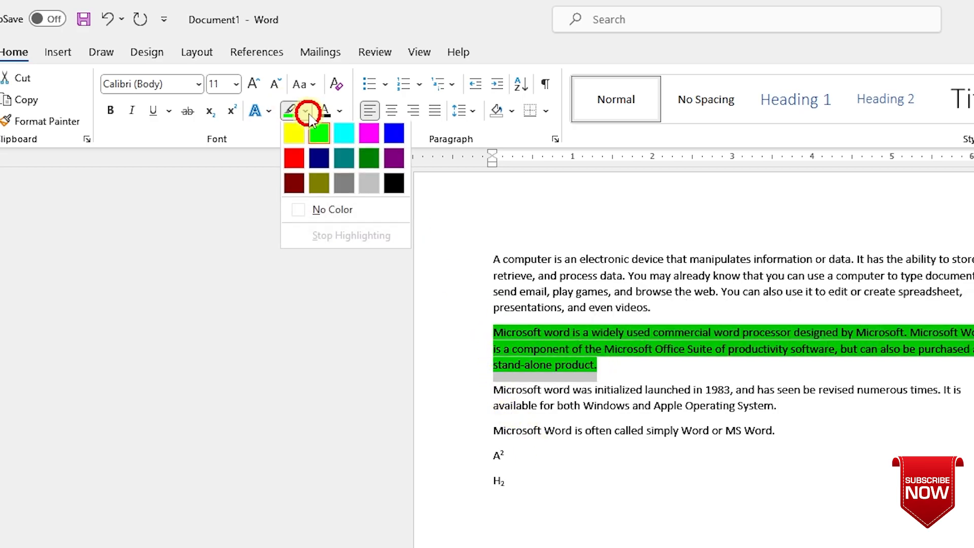
pyautogui.click(327, 213)
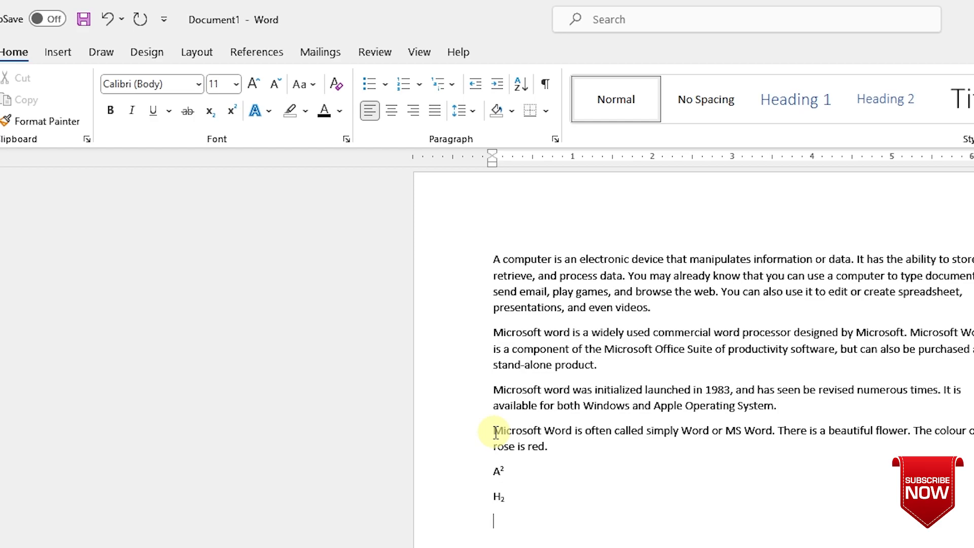
# - Change the paragraph "Microsoft Word is often called simply Word or MS Word." to UPPERCASE and next to lowercase
pyautogui.moveTo(496, 431); pyautogui.dragTo(551, 447)
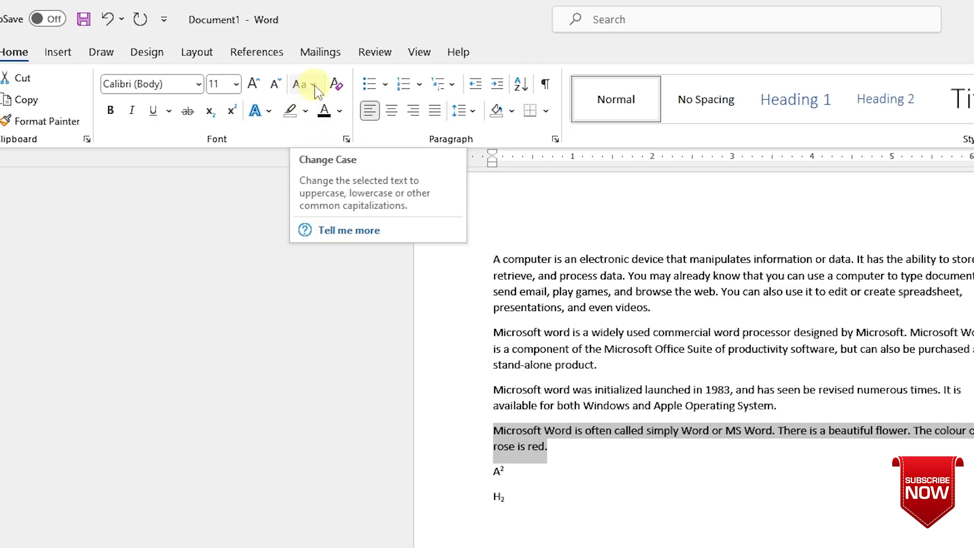
pyautogui.click(314, 85)
pyautogui.click(337, 160)
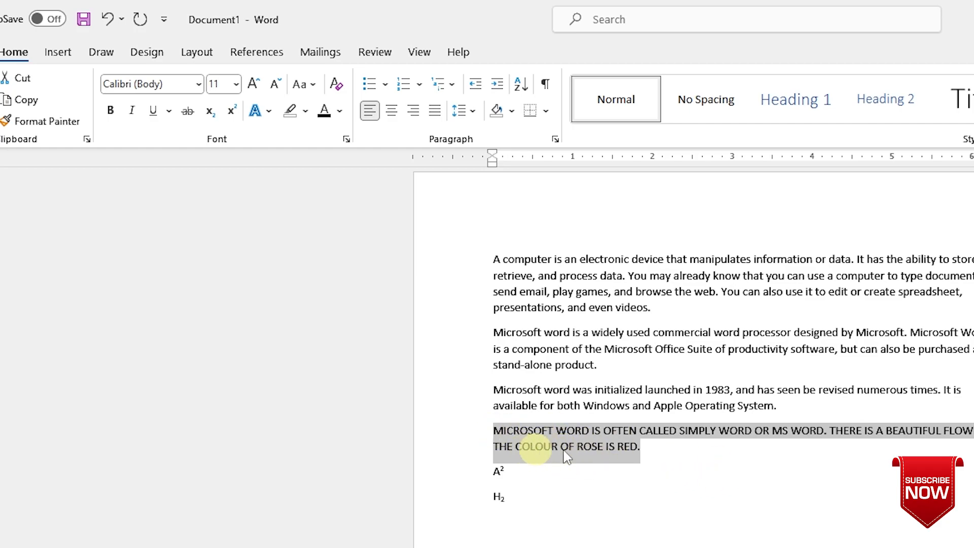
pyautogui.click(312, 84)
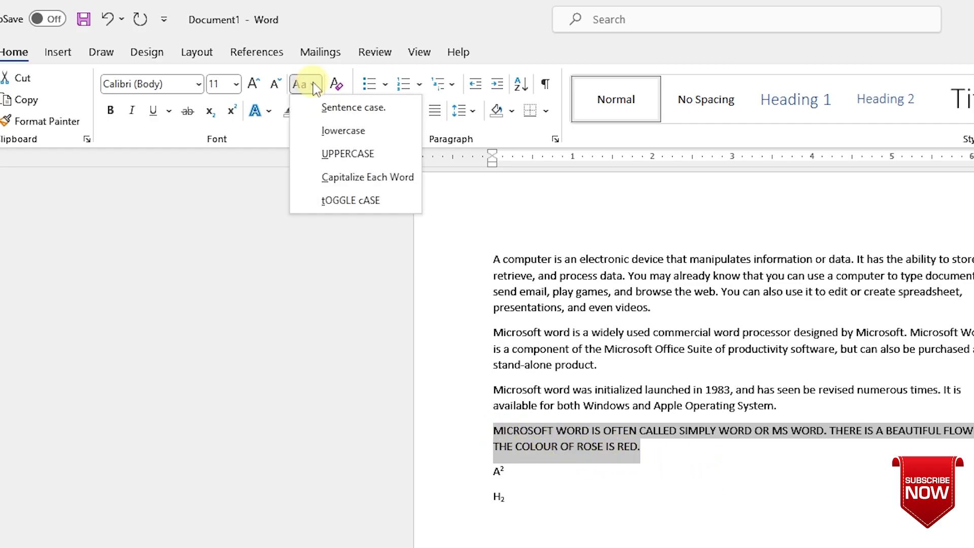
pyautogui.click(321, 132)
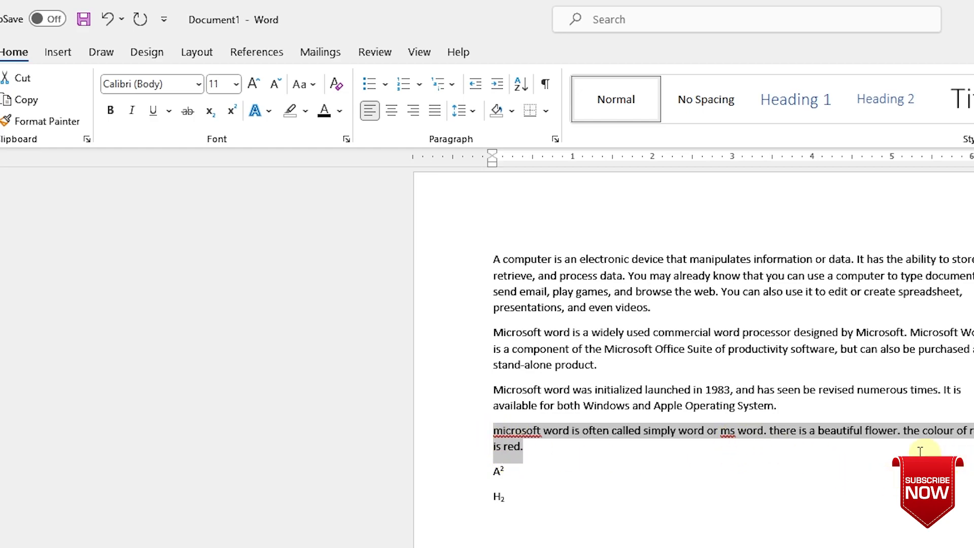
# - Change the selected paragraph about Microsoft Word and the rose to Sentence case, followed by Capitalize Each Word
pyautogui.click(314, 86)
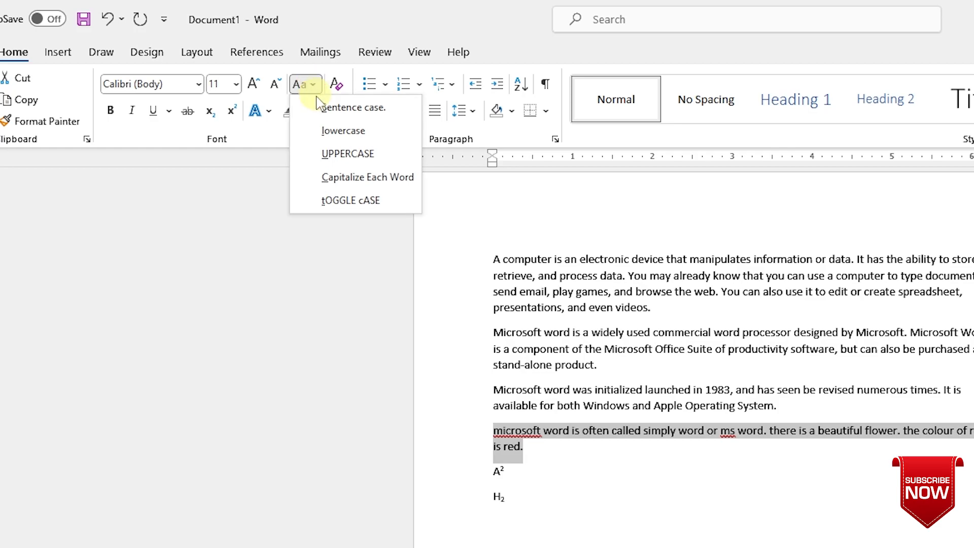
pyautogui.click(319, 107)
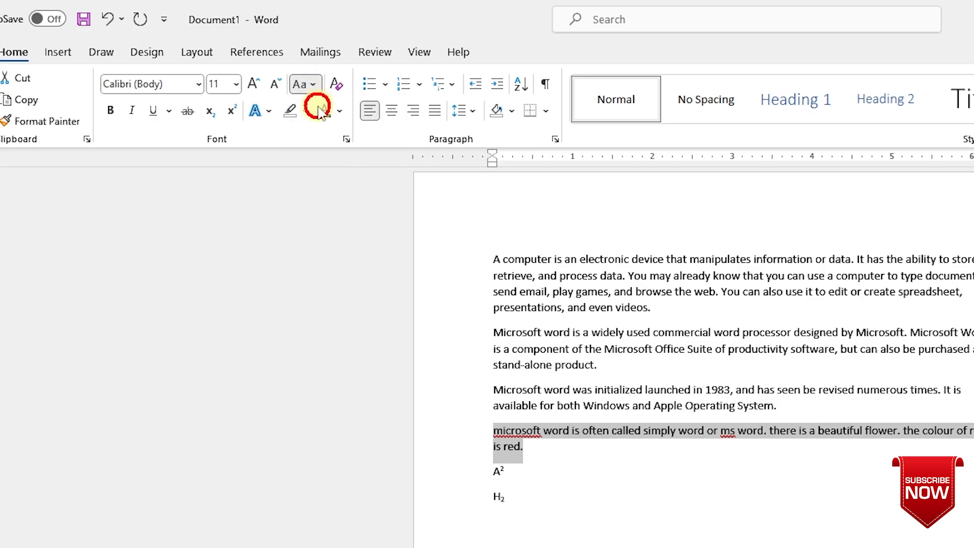
pyautogui.click(314, 87)
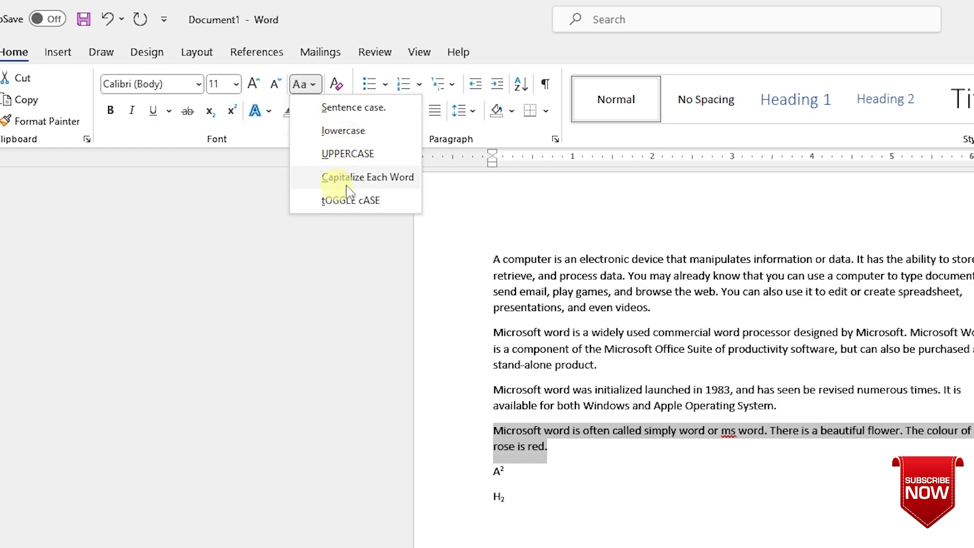
pyautogui.click(357, 179)
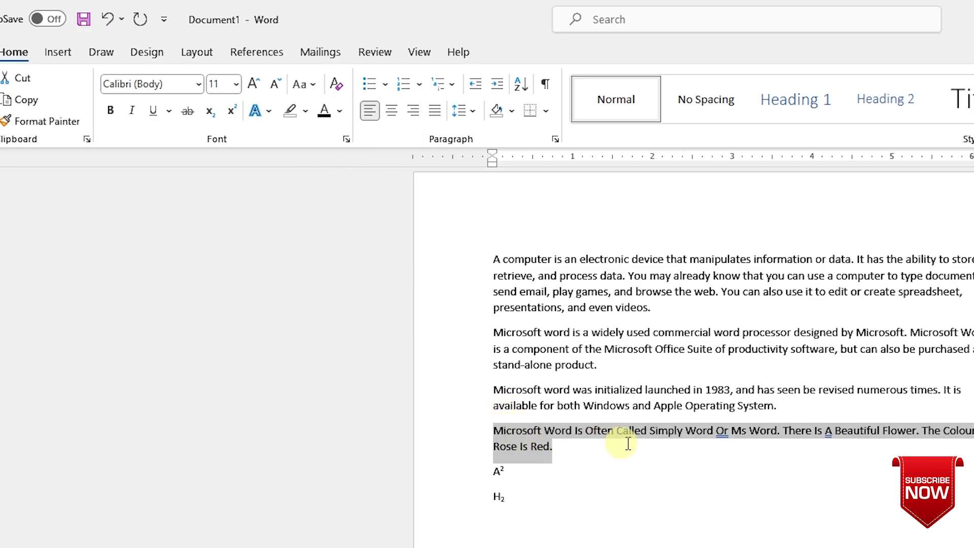
# - Apply tOGGLE cASE to the selected paragraph, and return it to Sentence case
pyautogui.click(313, 85)
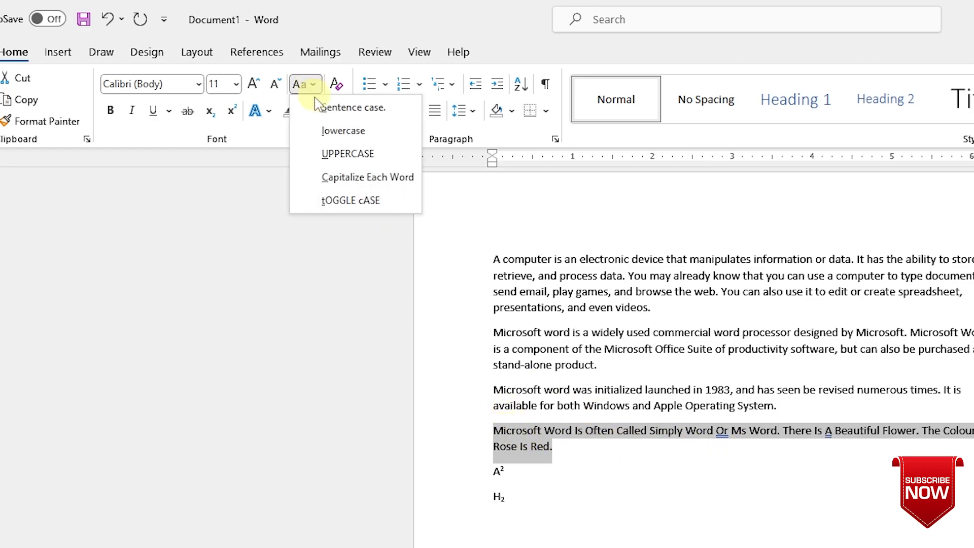
pyautogui.click(336, 201)
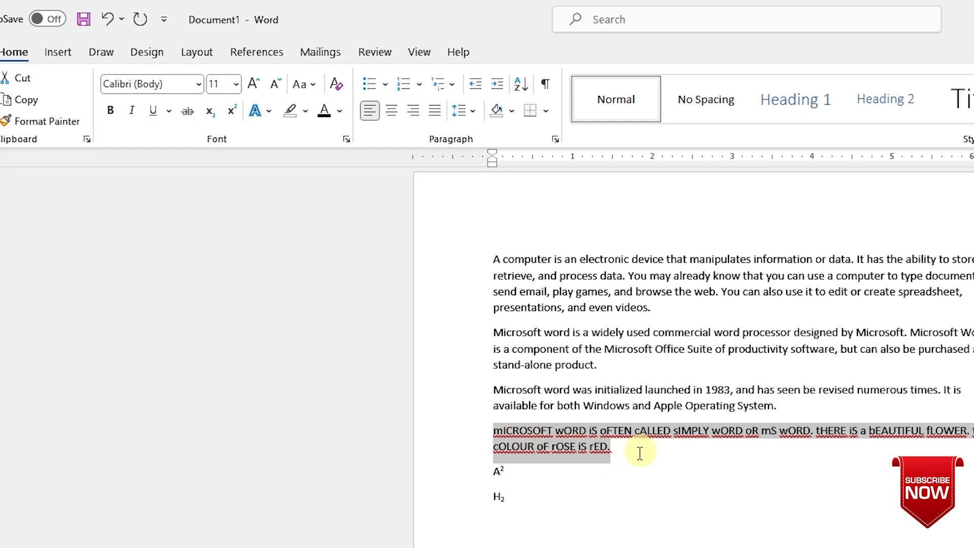
pyautogui.click(317, 86)
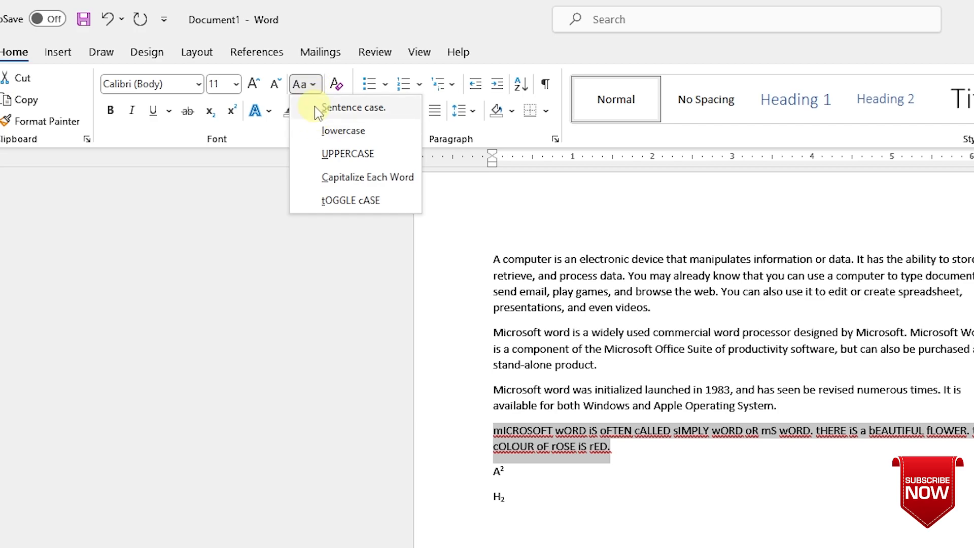
pyautogui.click(314, 107)
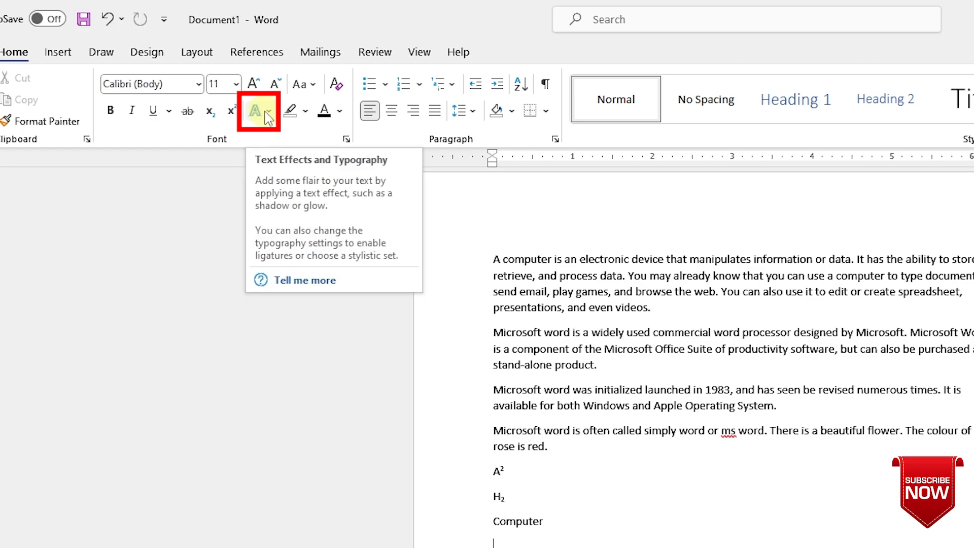
# - Enlarge the word "Computer" below H₂ to font size 24
pyautogui.moveTo(493, 522); pyautogui.dragTo(541, 519)
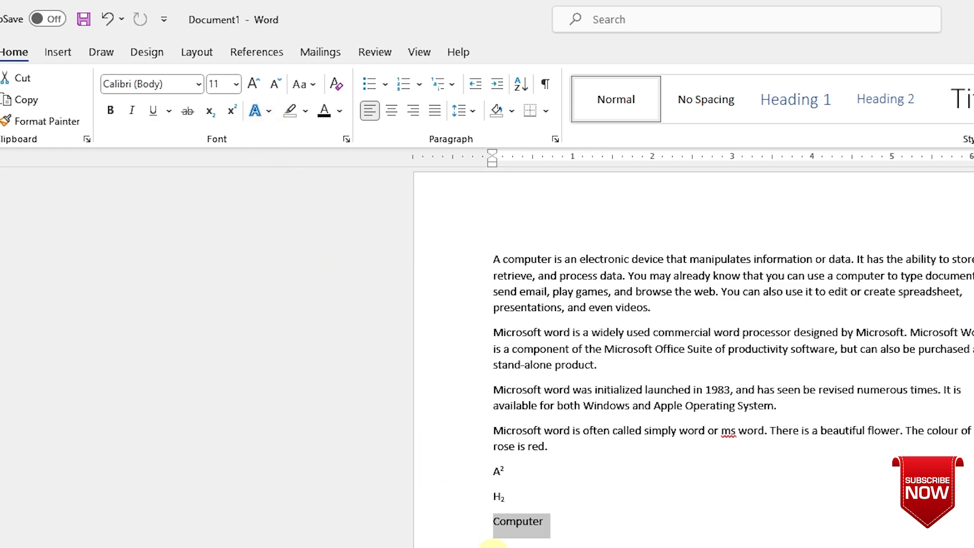
pyautogui.click(269, 113)
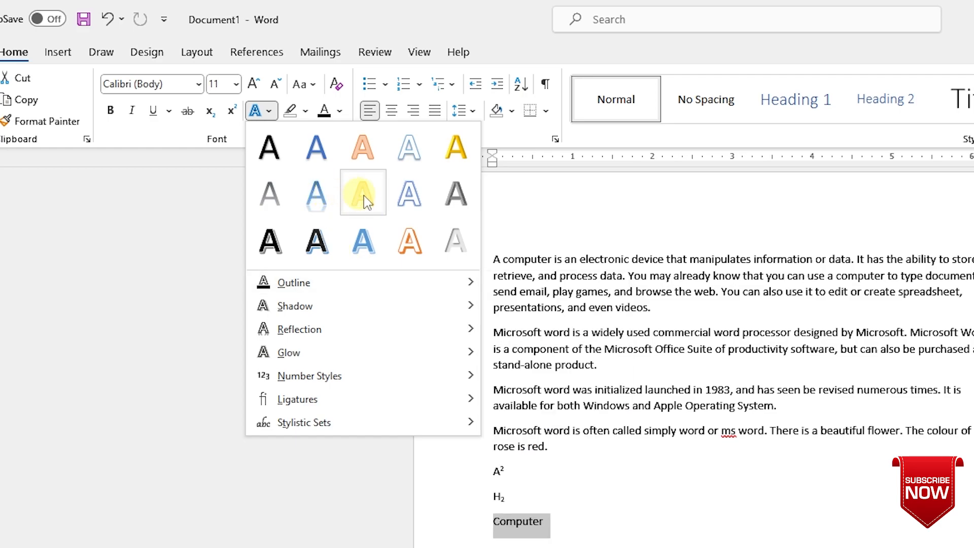
pyautogui.moveTo(326, 282)
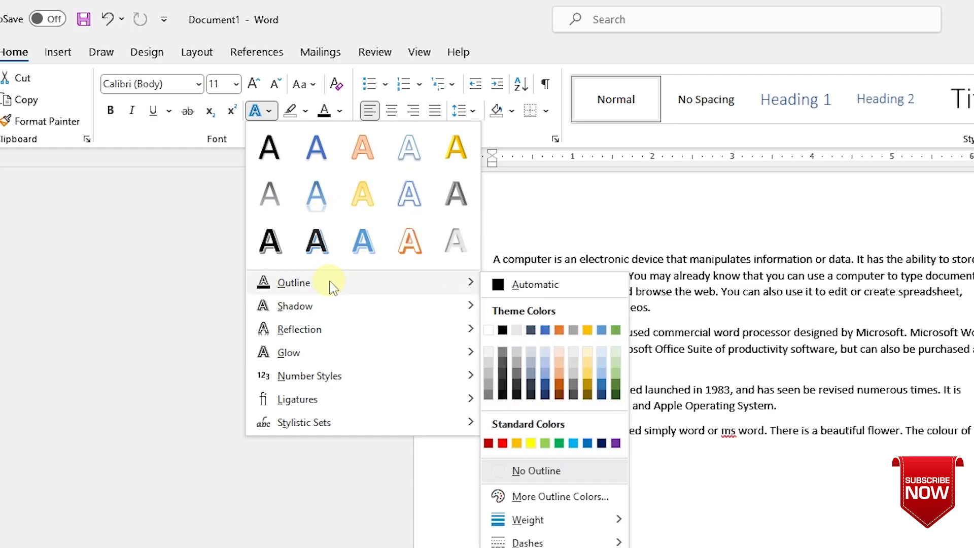
pyautogui.click(257, 111)
pyautogui.click(254, 85)
pyautogui.click(254, 86)
pyautogui.click(254, 85)
pyautogui.click(254, 86)
pyautogui.click(255, 85)
pyautogui.click(255, 86)
pyautogui.click(254, 85)
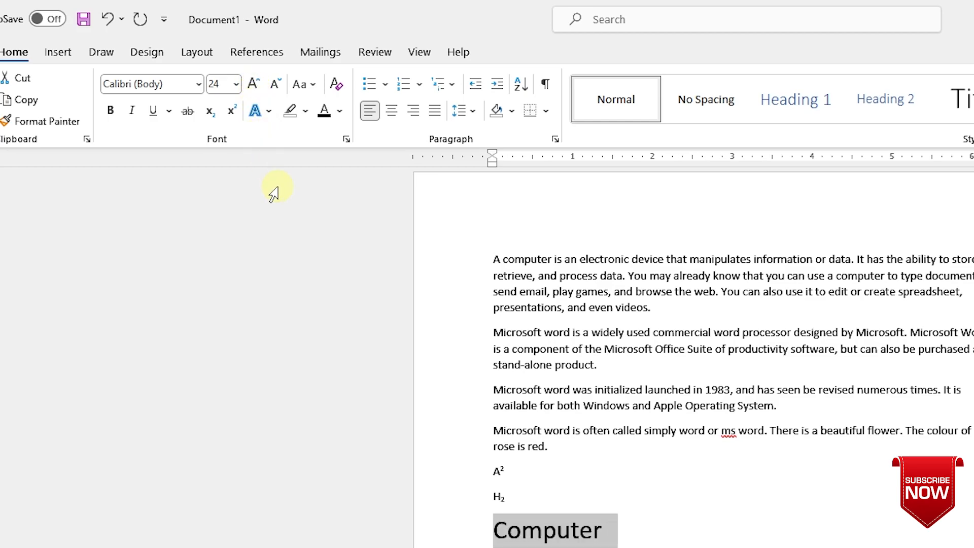
# - Give the word "Computer" a red text outline and a shadow effect
pyautogui.click(268, 112)
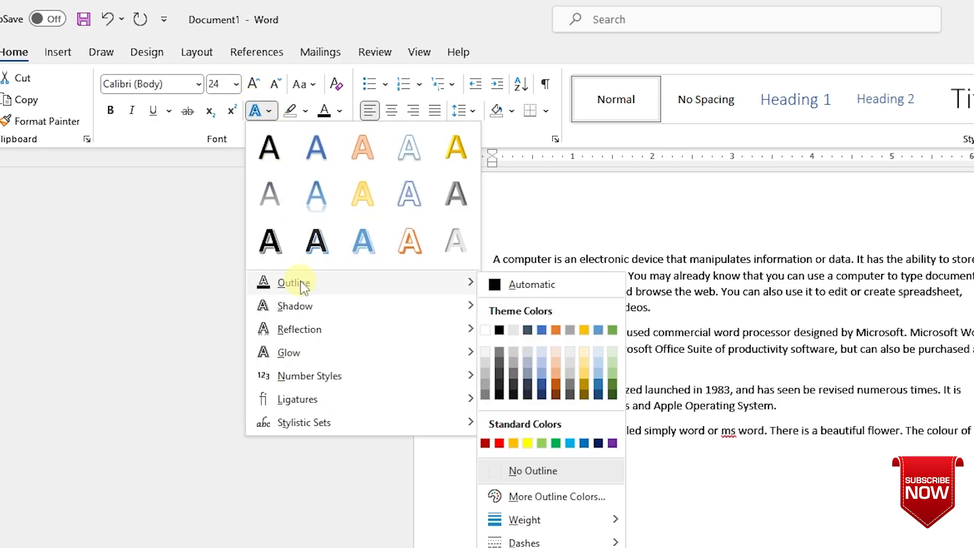
pyautogui.click(502, 443)
pyautogui.click(268, 111)
pyautogui.moveTo(300, 308)
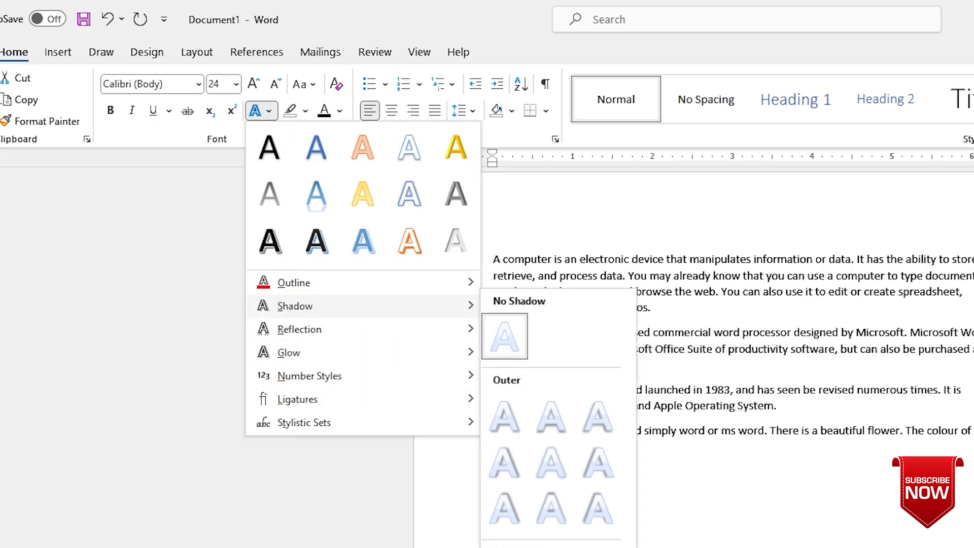
pyautogui.click(552, 547)
pyautogui.click(526, 547)
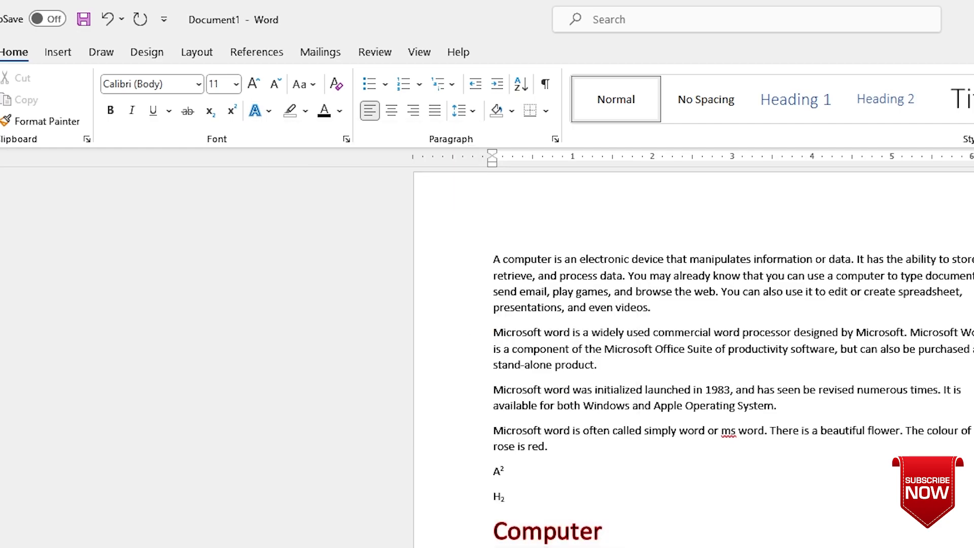
# - Add a reflection variation and an orange glow to the word "Computer"
pyautogui.moveTo(496, 530); pyautogui.dragTo(583, 540)
pyautogui.click(268, 111)
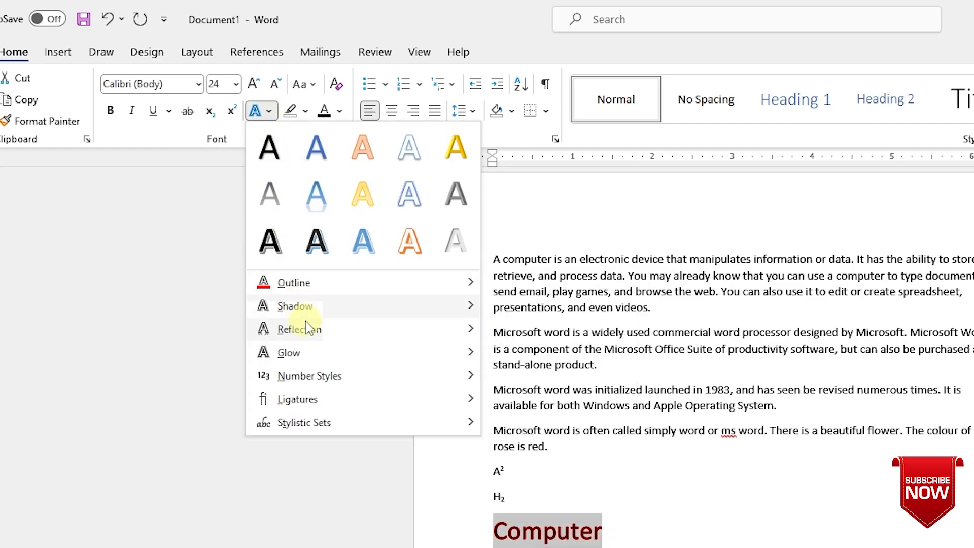
pyautogui.moveTo(310, 333)
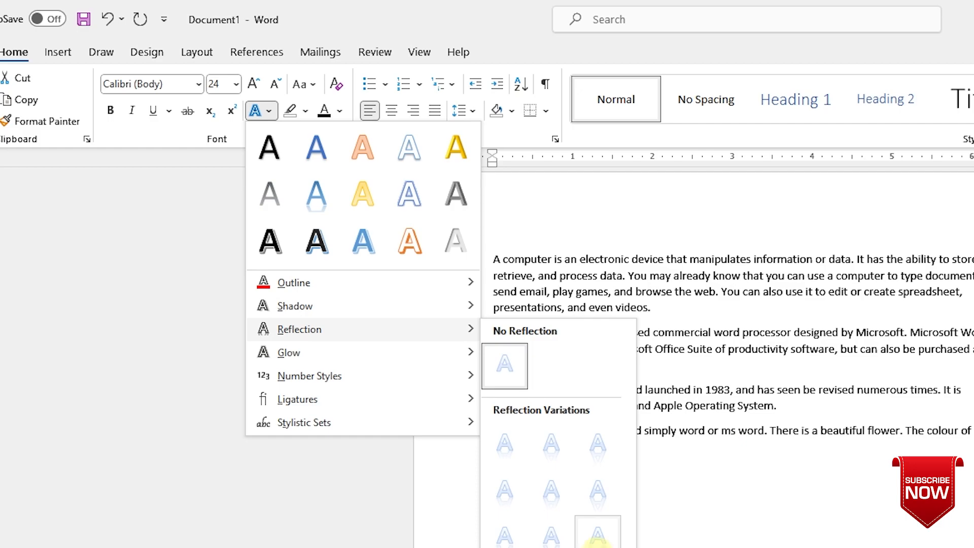
pyautogui.click(597, 537)
pyautogui.click(268, 111)
pyautogui.moveTo(289, 350)
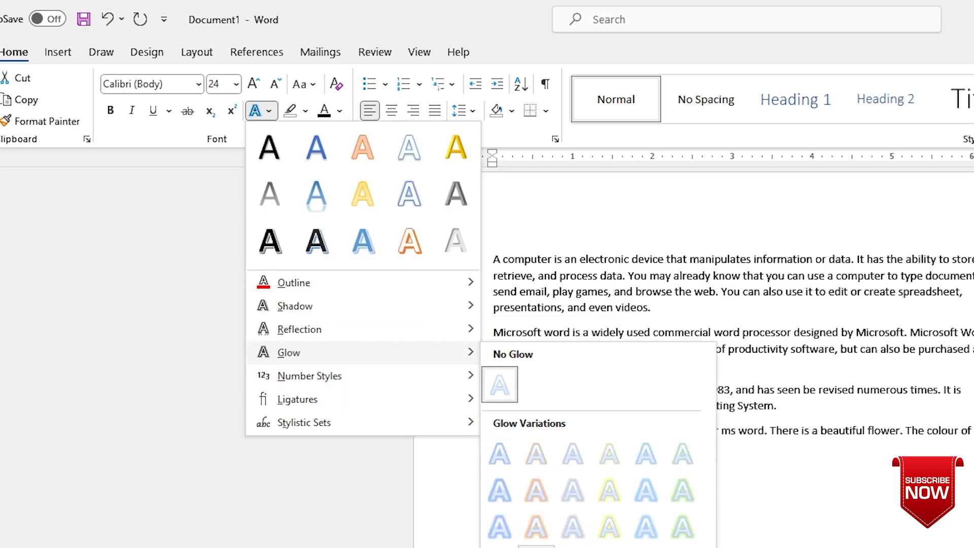
pyautogui.click(546, 504)
# - Clear all formatting from the word "Computer"
pyautogui.click(268, 112)
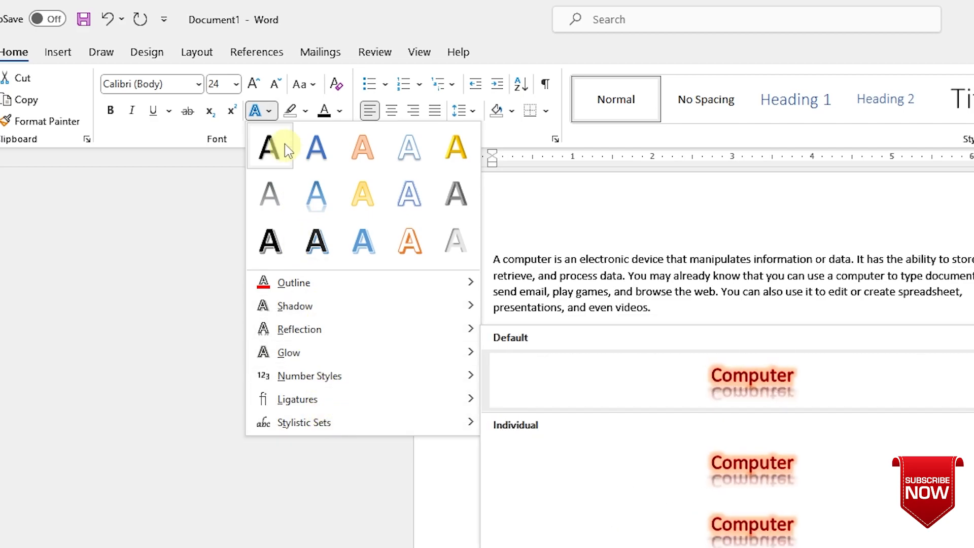
pyautogui.click(268, 112)
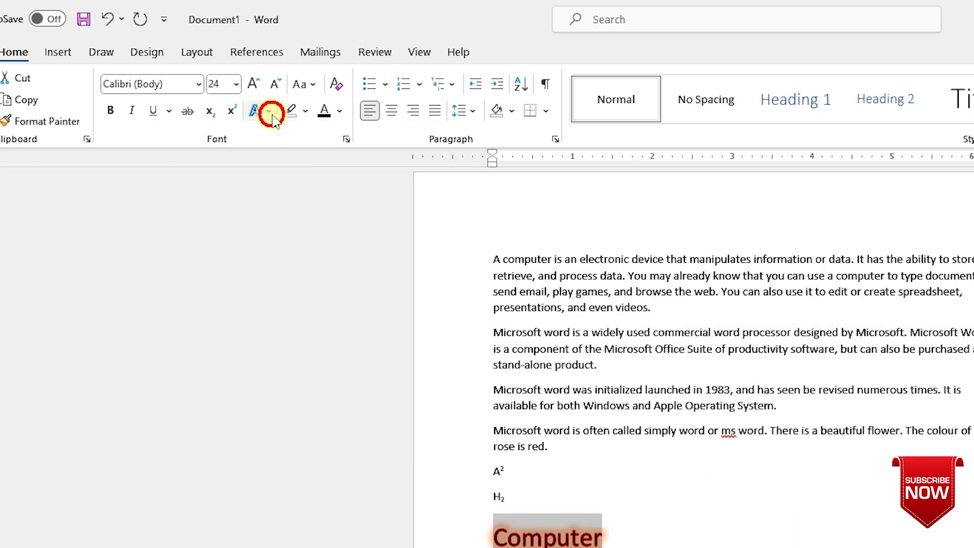
pyautogui.click(339, 90)
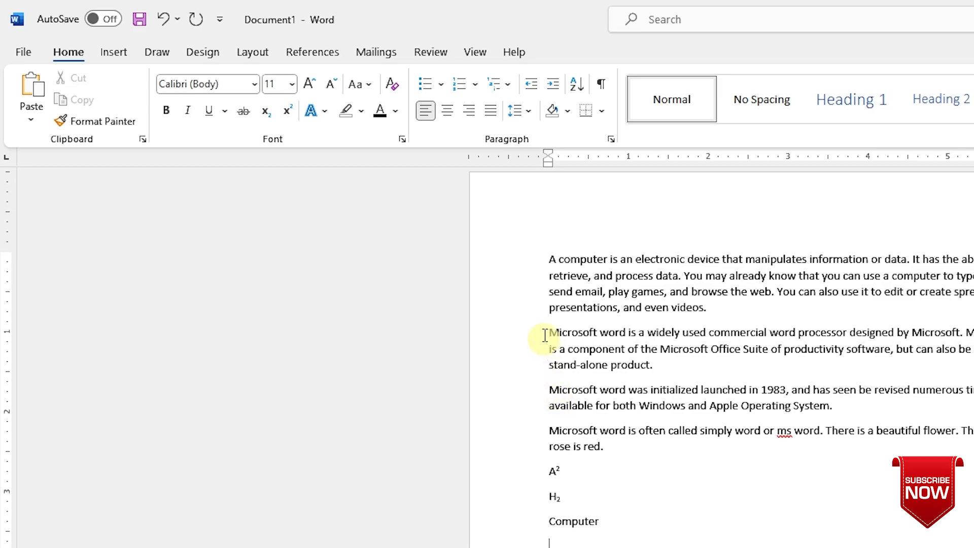
# - Copy the second paragraph, beginning "Microsoft word is a widely used", and paste it on the line below "Computer", followed by a new line
pyautogui.moveTo(548, 332); pyautogui.dragTo(654, 365)
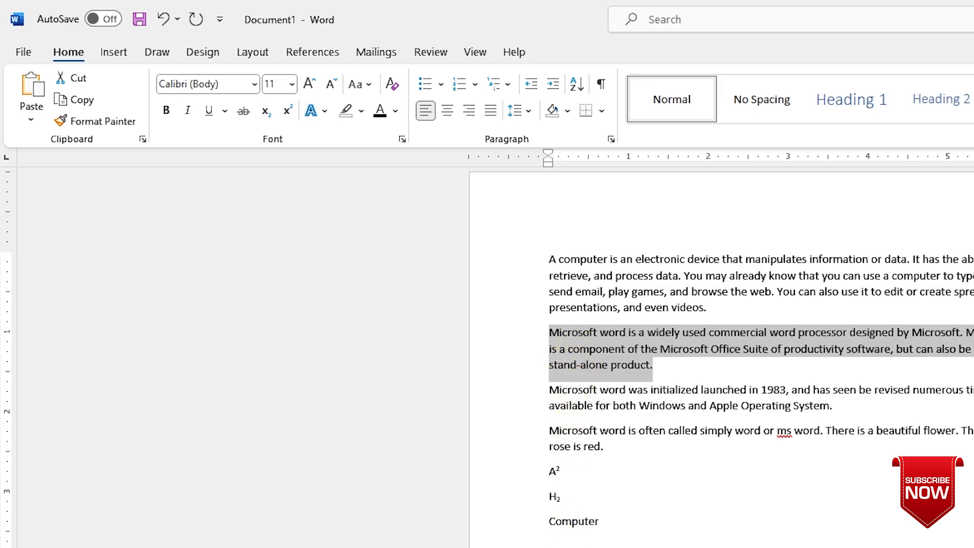
pyautogui.click(556, 544)
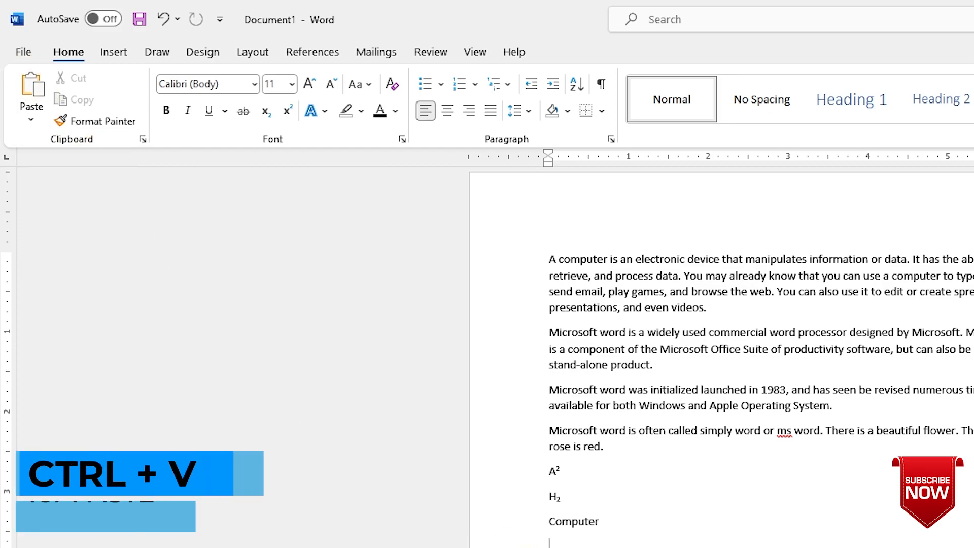
pyautogui.write('Microsoft word is a widely used commercial word processor designed by Microsoft. Microsoft Word is a component of the Microsoft Office Suite of productivity software, but can also be purchased as a stand-alone product.')
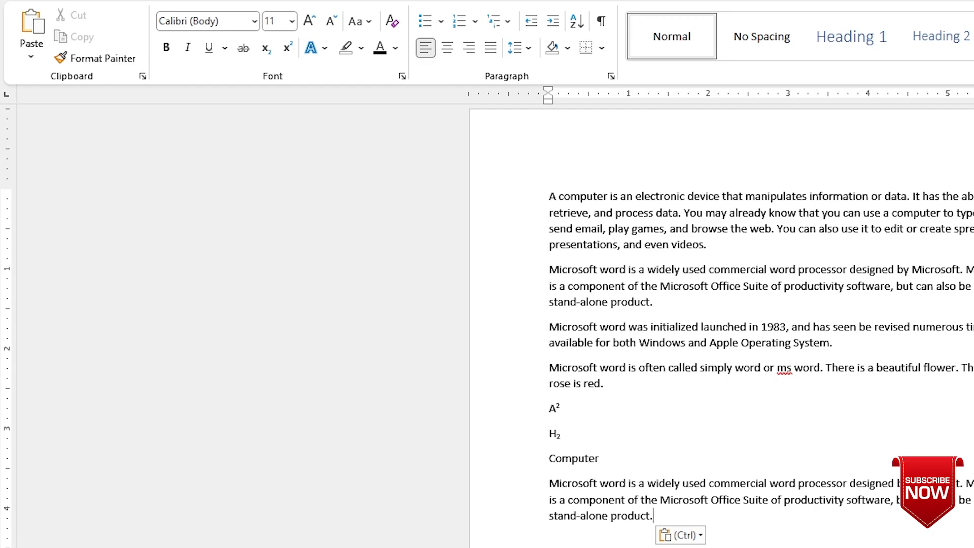
pyautogui.press('Return')
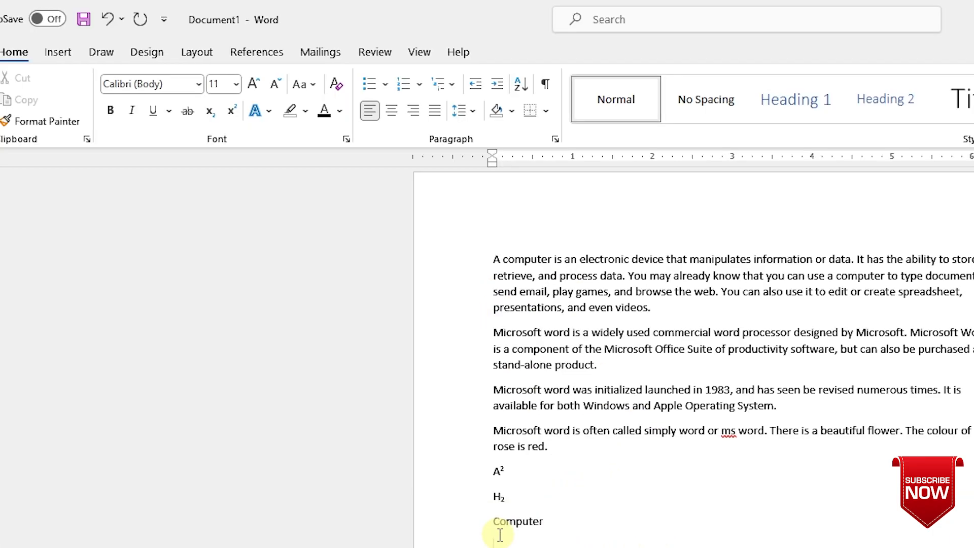
# - Cut the second paragraph, beginning "Microsoft word is a widely used", and paste it below "Computer", followed by a new line
pyautogui.moveTo(492, 332); pyautogui.dragTo(601, 361)
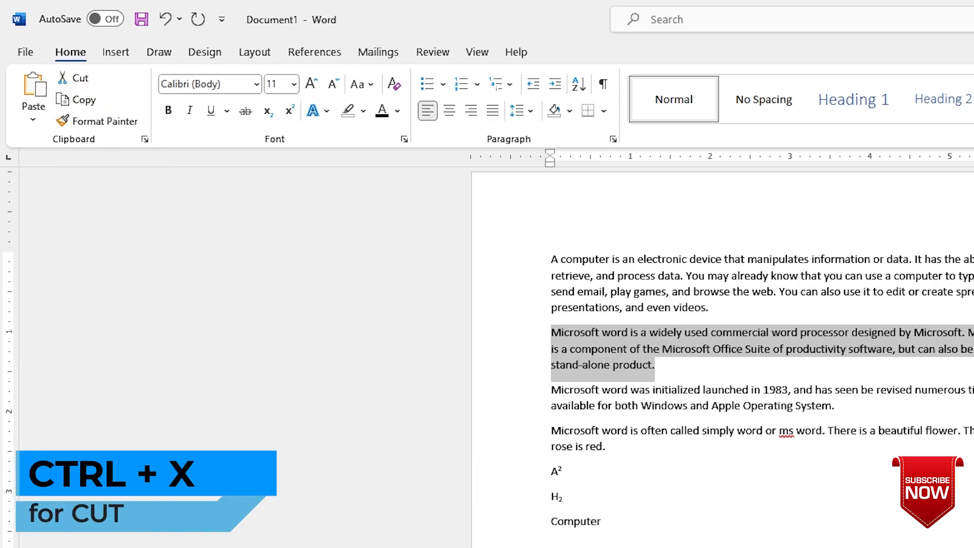
pyautogui.hotkey('ctrl', 'x')
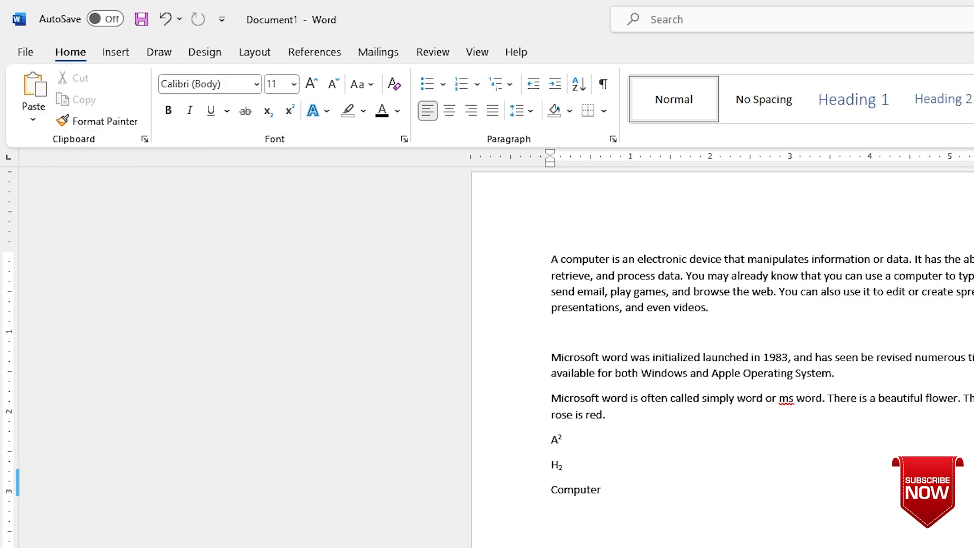
pyautogui.hotkey('ctrl', 'v')
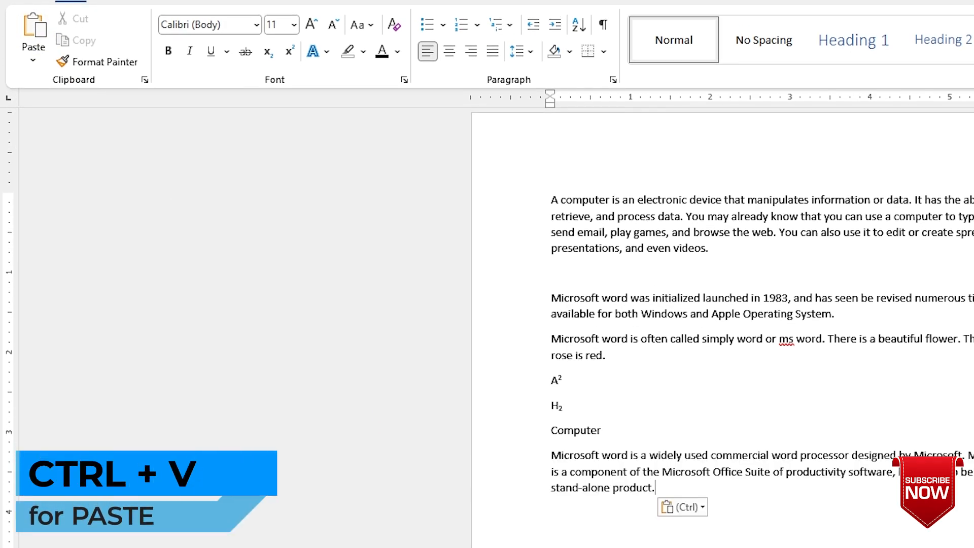
pyautogui.press('Return')
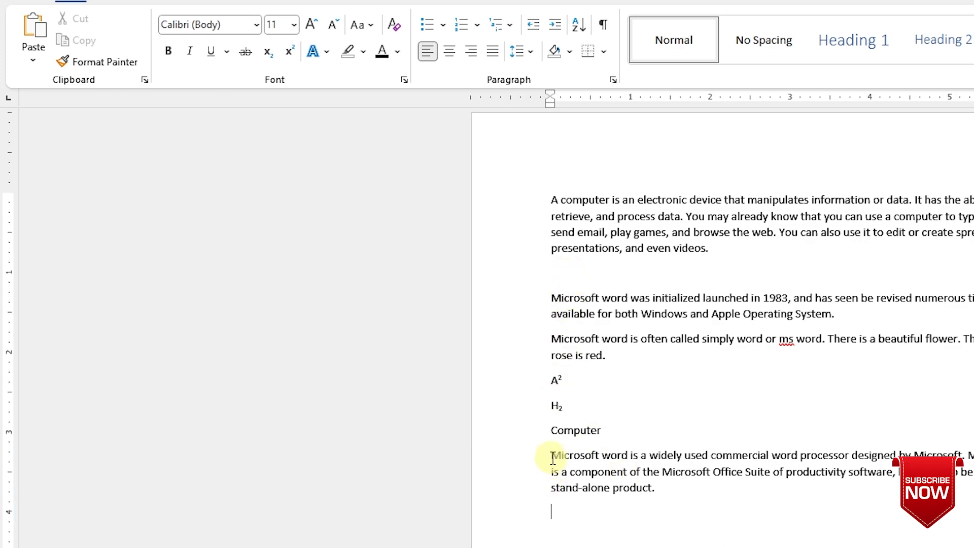
# - Cut the paragraph below "Computer", beginning "Microsoft word is a widely used", and paste it back on the empty line after the first paragraph
pyautogui.moveTo(553, 455); pyautogui.dragTo(656, 486)
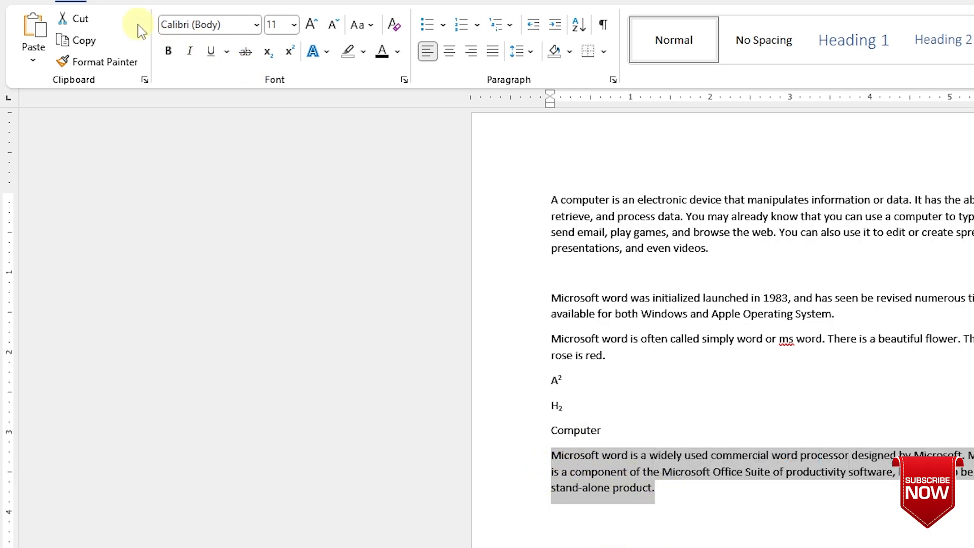
pyautogui.click(81, 21)
pyautogui.click(561, 274)
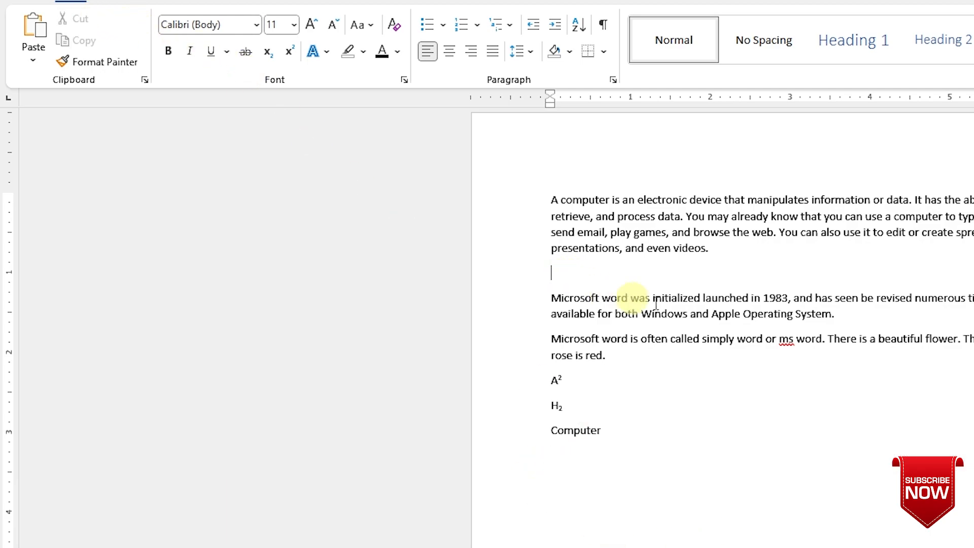
pyautogui.hotkey('ctrl', 'v')
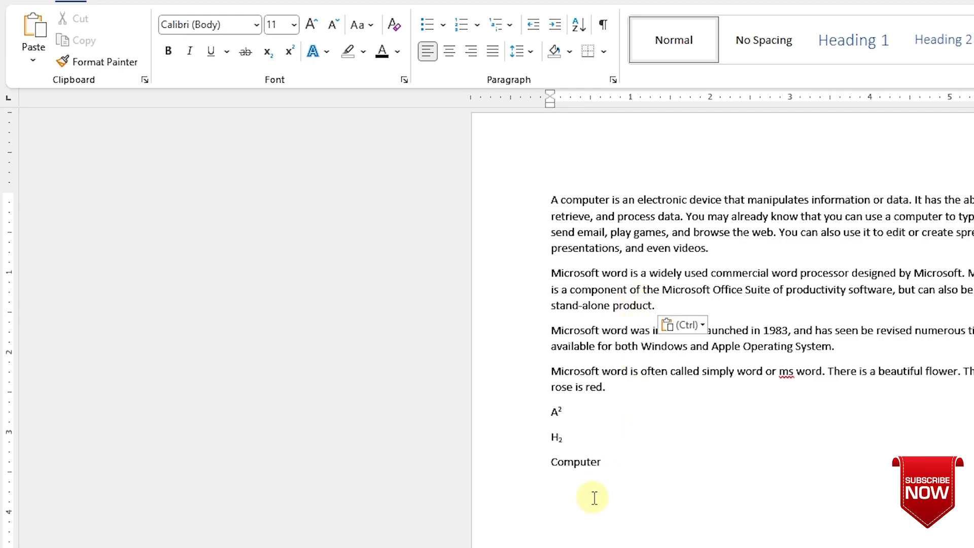
pyautogui.click(654, 305)
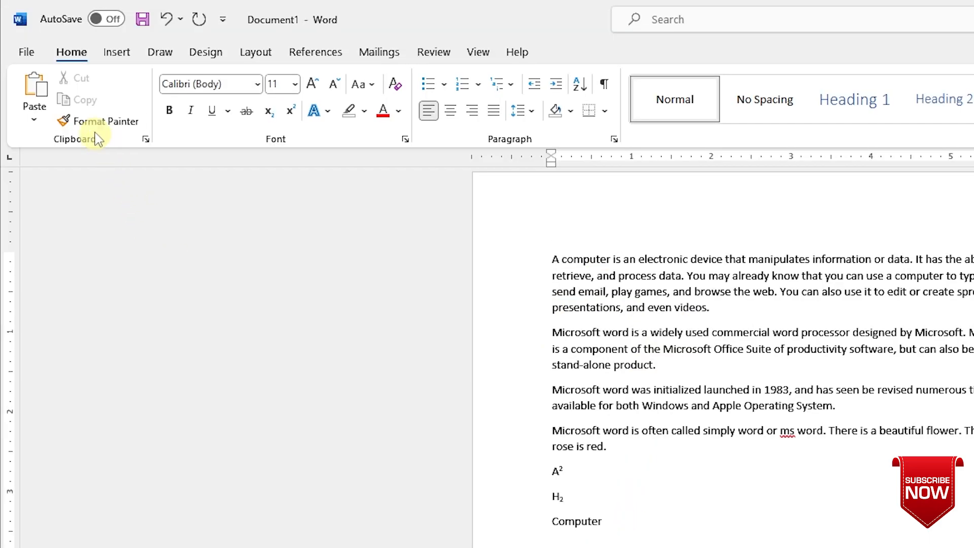
# - Set the word "Computer" below H₂ in AcmeFont and enlarge it to size 24
pyautogui.click(116, 127)
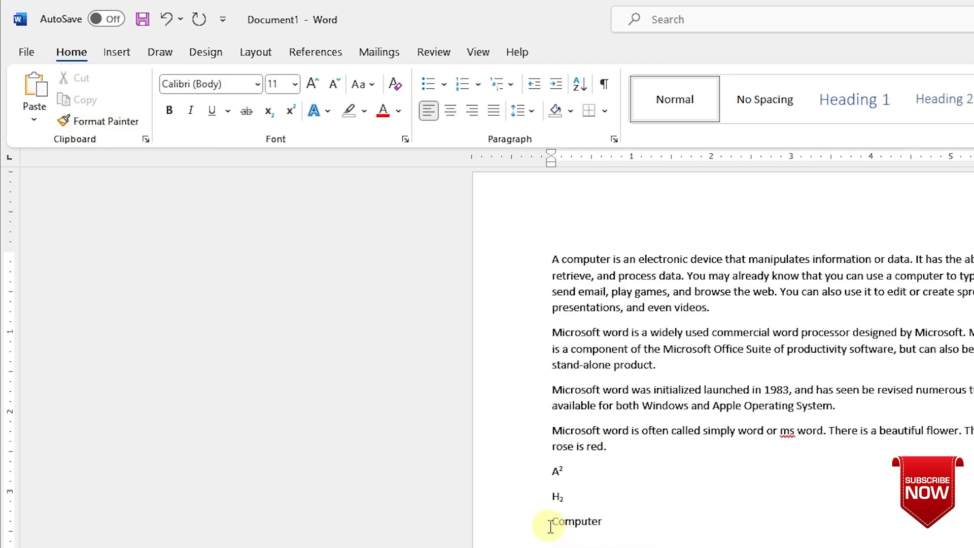
pyautogui.moveTo(551, 521); pyautogui.dragTo(605, 519)
pyautogui.click(258, 84)
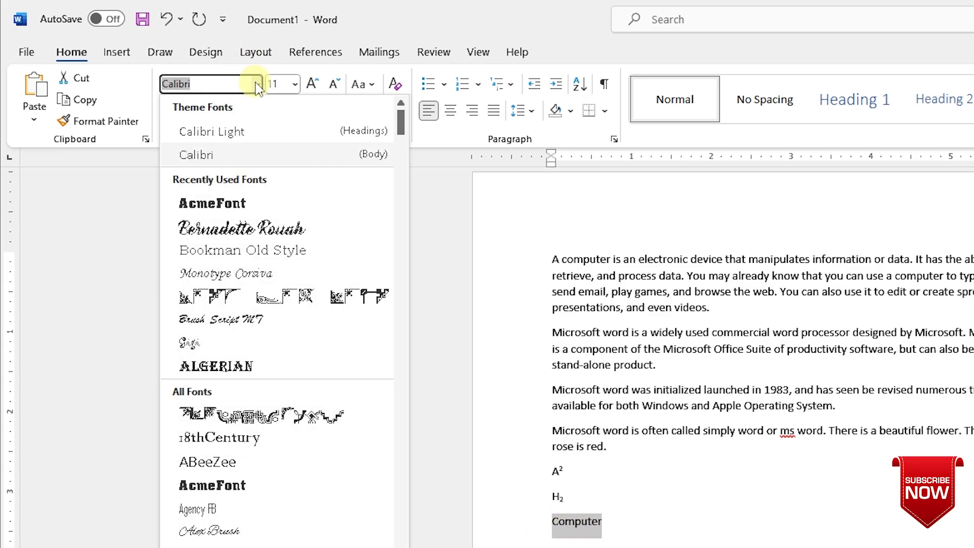
pyautogui.click(212, 485)
pyautogui.click(312, 84)
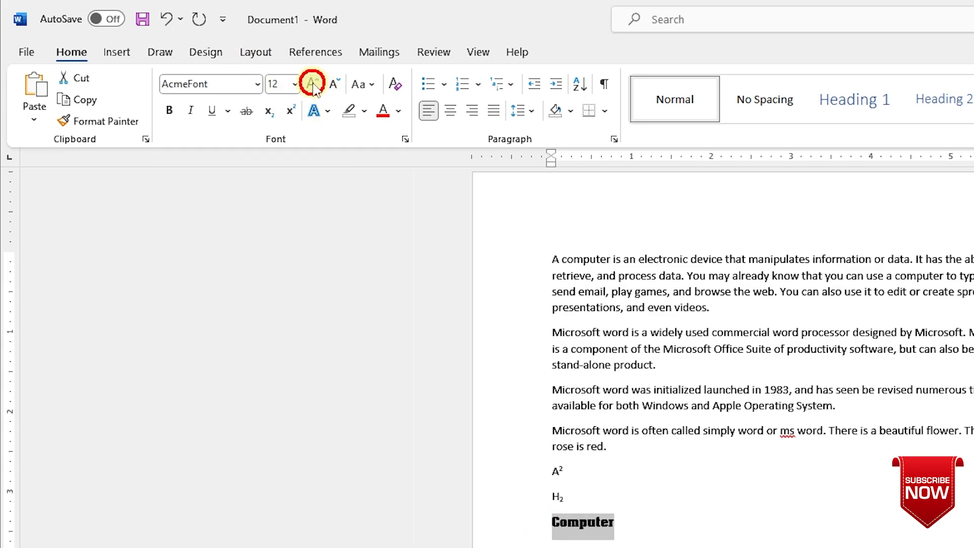
pyautogui.click(313, 84)
pyautogui.click(312, 84)
pyautogui.click(313, 84)
pyautogui.click(312, 83)
pyautogui.click(312, 83)
pyautogui.click(313, 84)
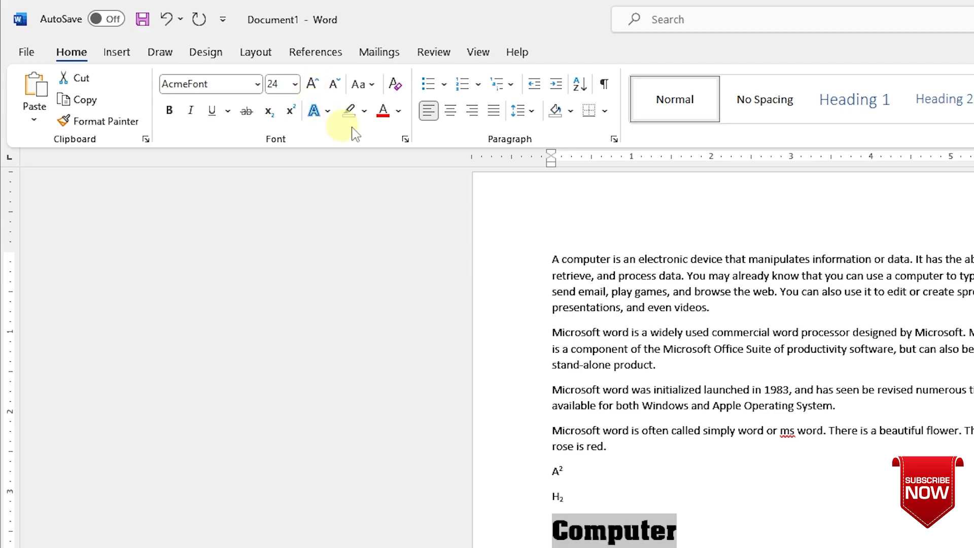
# - Make the enlarged word "Computer" dark red, italic and underlined
pyautogui.click(398, 111)
pyautogui.click(386, 292)
pyautogui.click(190, 111)
pyautogui.click(212, 111)
pyautogui.click(609, 547)
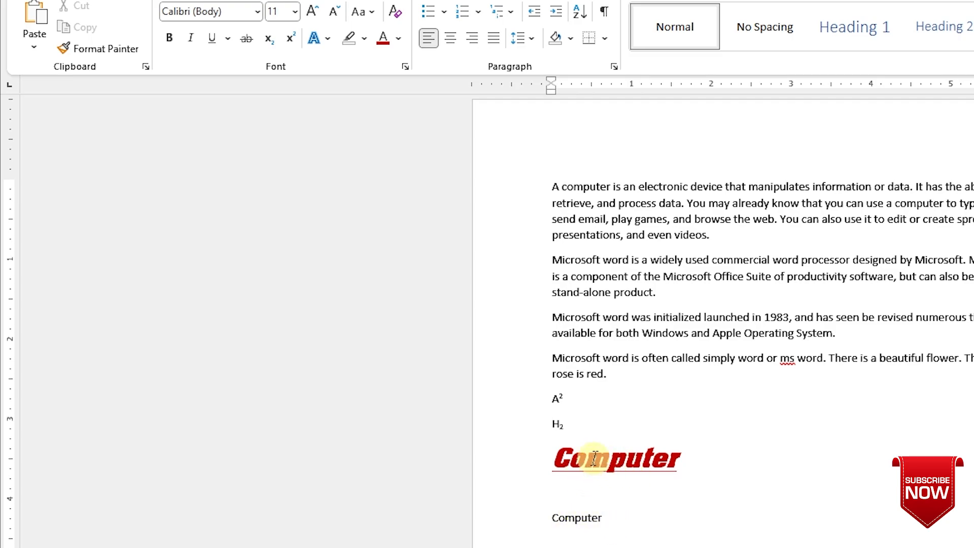
# - Copy the formatting of the red "Computer" onto the plain "Computer" below it with Format Painter
pyautogui.click(611, 458)
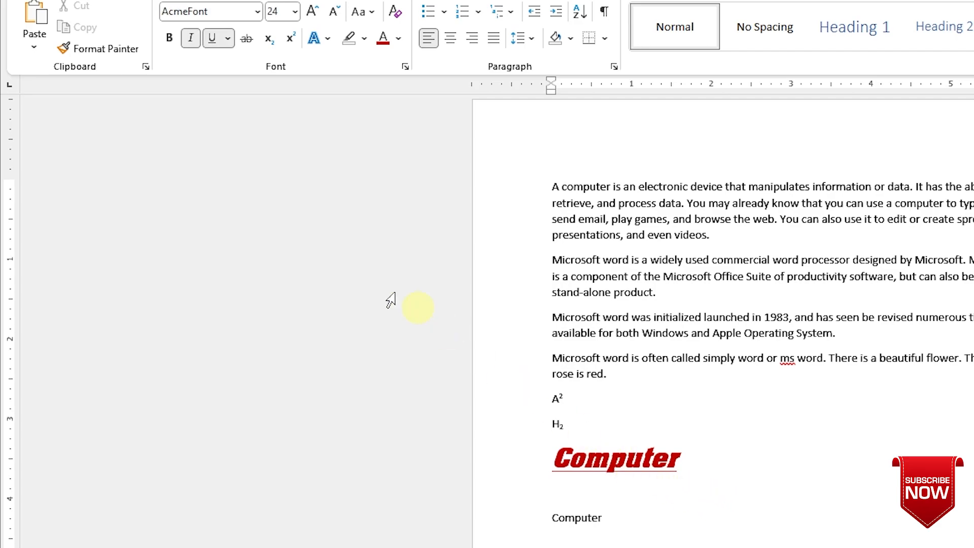
pyautogui.click(106, 49)
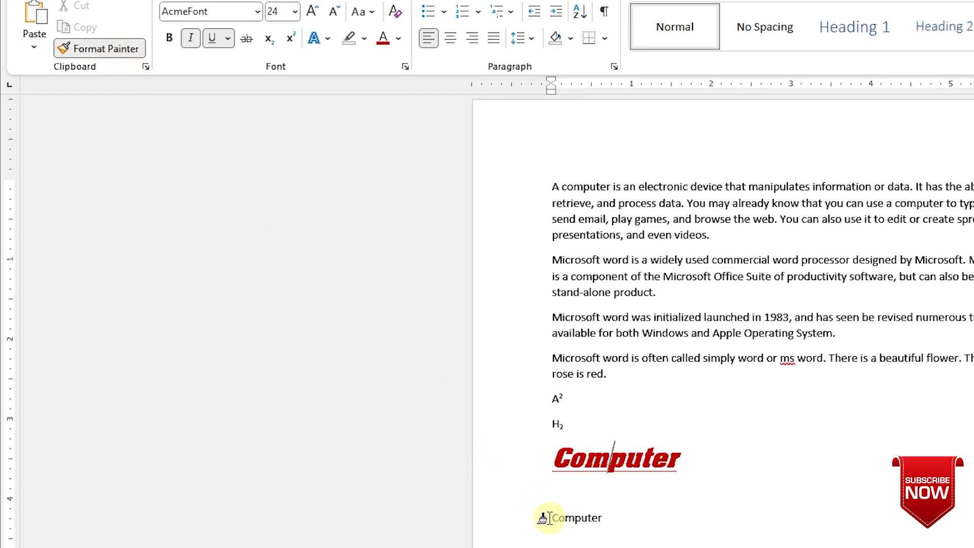
pyautogui.moveTo(548, 518); pyautogui.dragTo(604, 517)
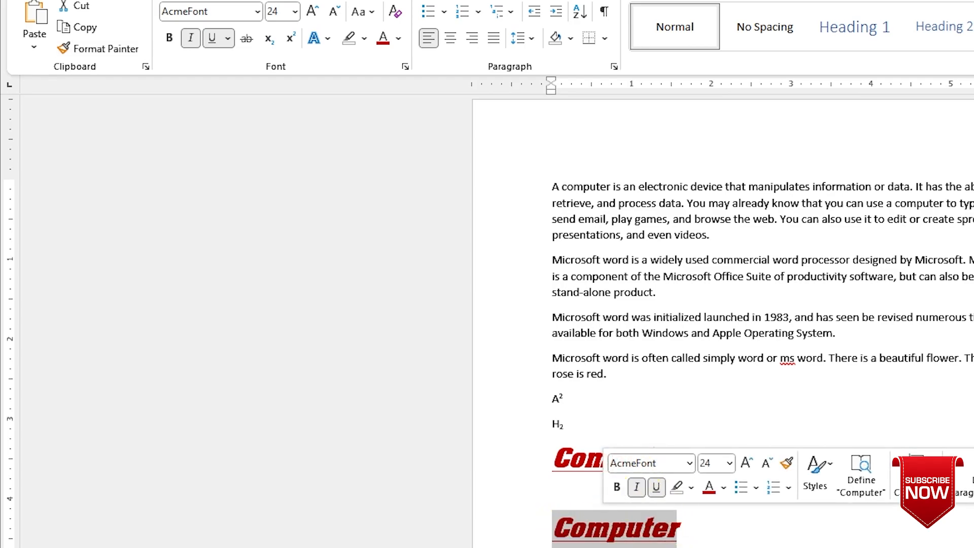
pyautogui.click(660, 546)
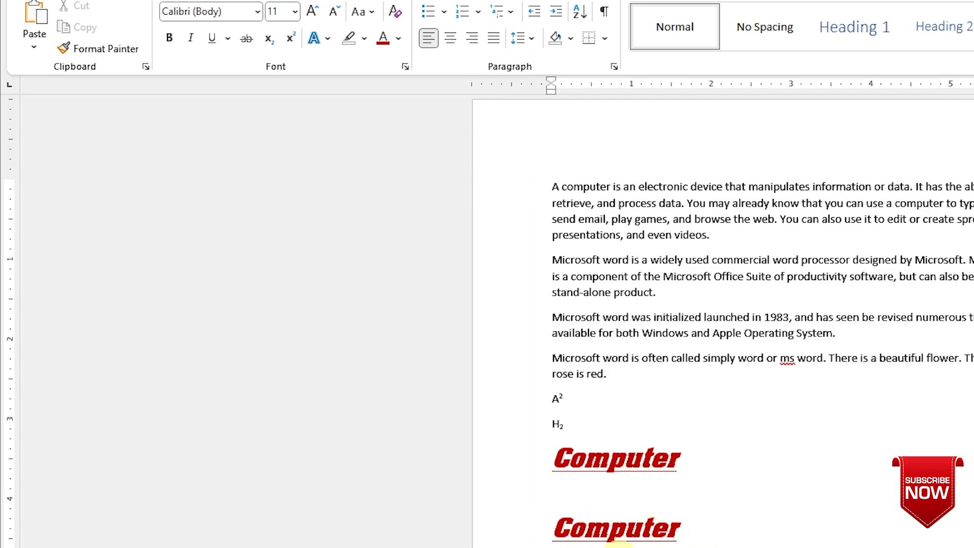
# - Clear all formatting from both "Computer" lines
pyautogui.moveTo(558, 461); pyautogui.dragTo(682, 528)
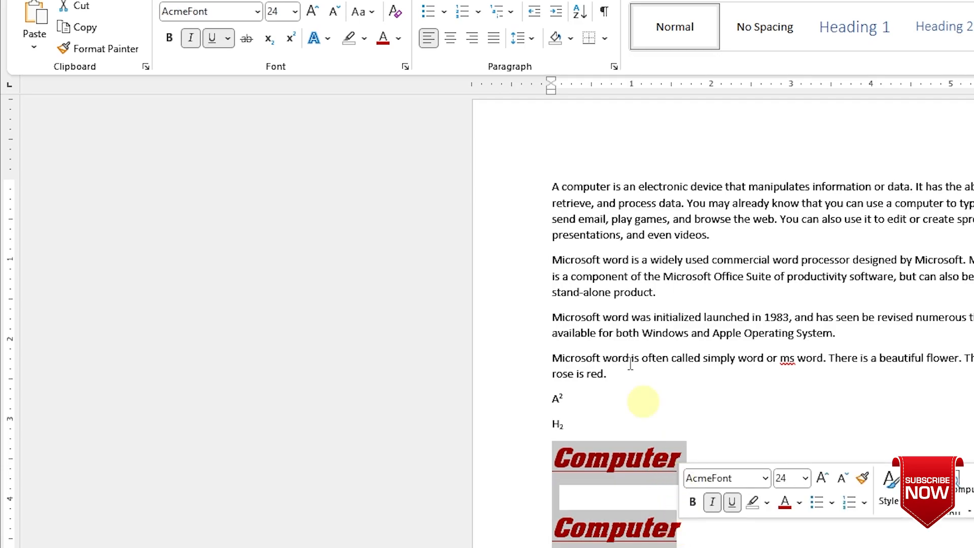
pyautogui.click(395, 15)
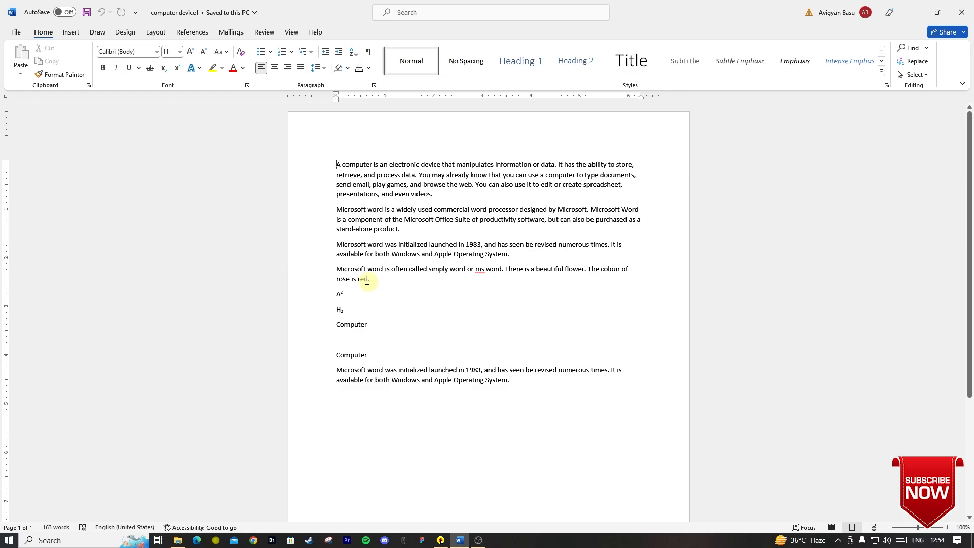
# - Cut the third paragraph, beginning "Microsoft word was initialized launched", and undo the cut
pyautogui.moveTo(337, 245); pyautogui.dragTo(511, 251)
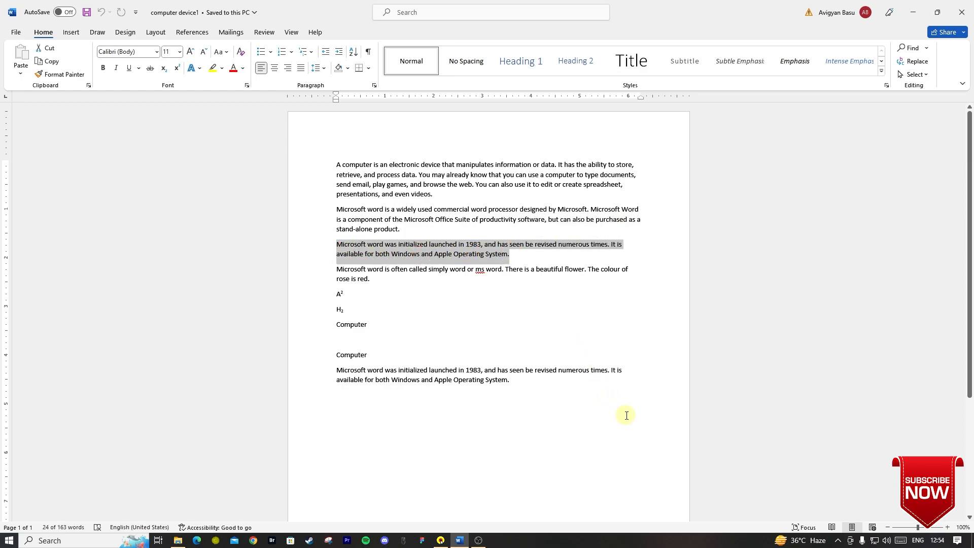
pyautogui.hotkey('ctrl', 'x')
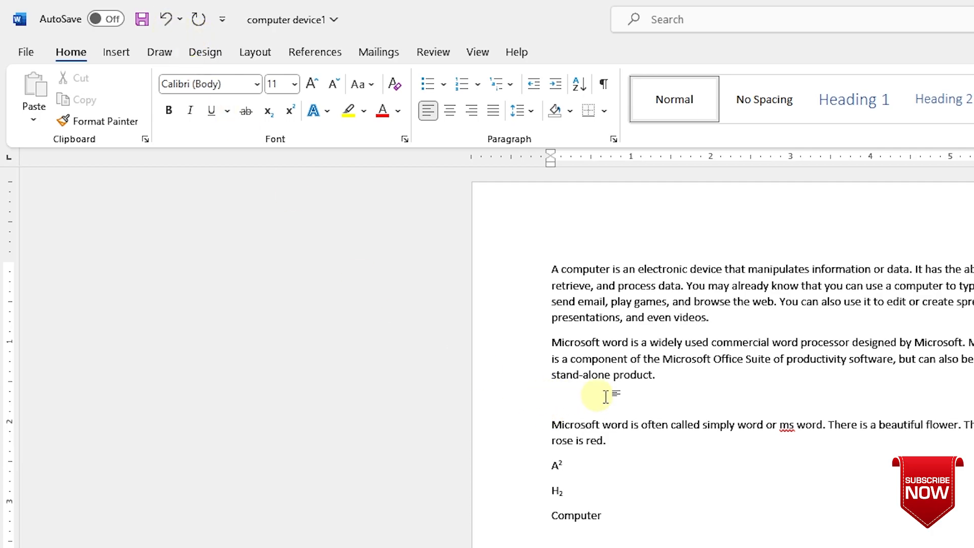
pyautogui.hotkey('ctrl', 'z')
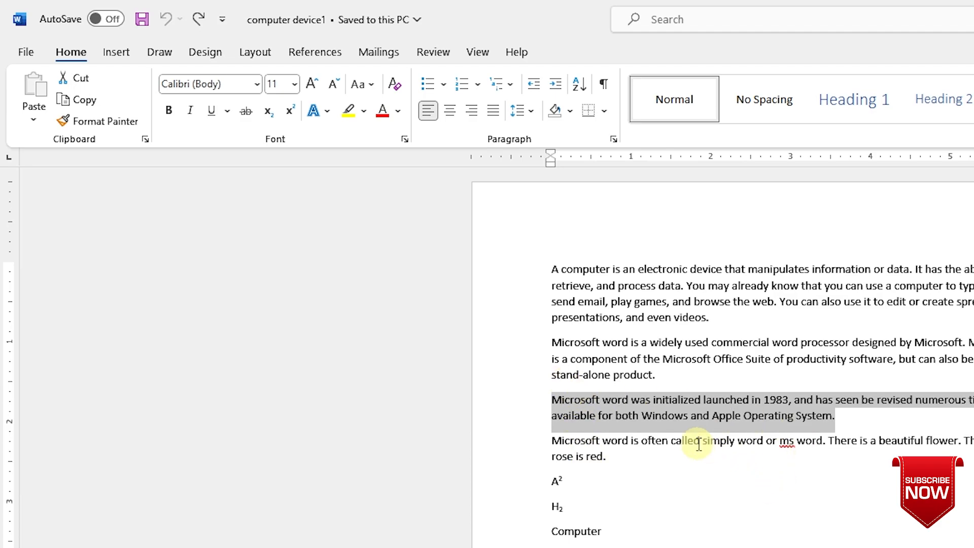
# - Redo the cut of the third paragraph and undo it again
pyautogui.click(360, 406)
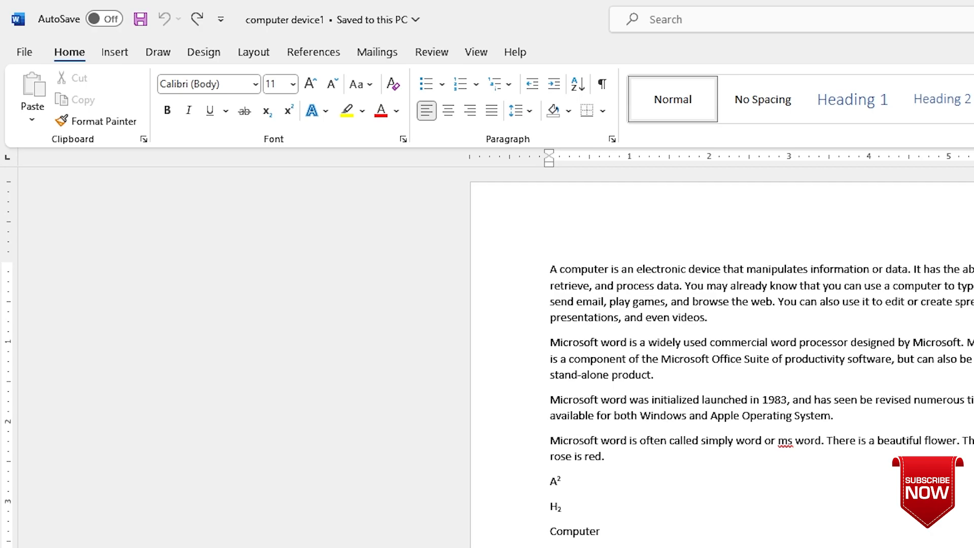
pyautogui.hotkey('ctrl', 'y')
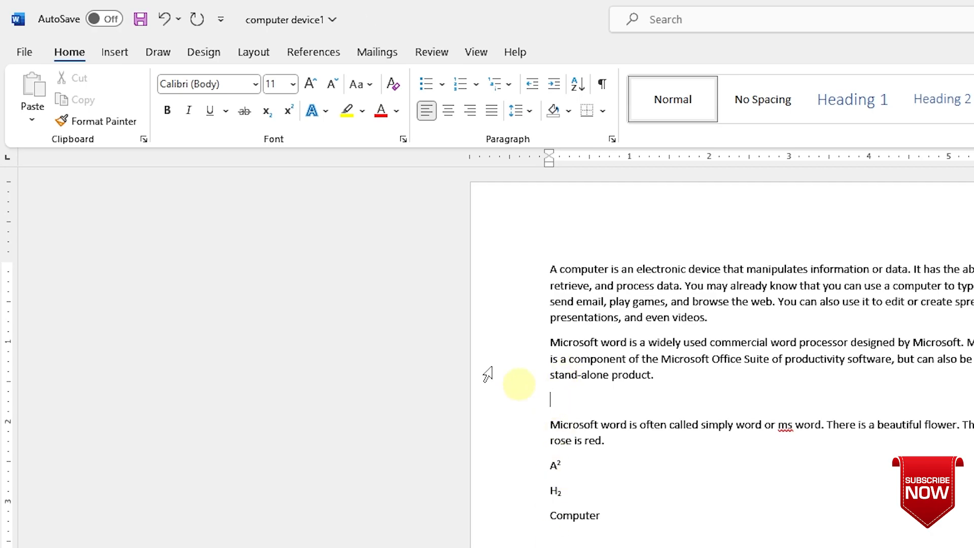
pyautogui.click(164, 19)
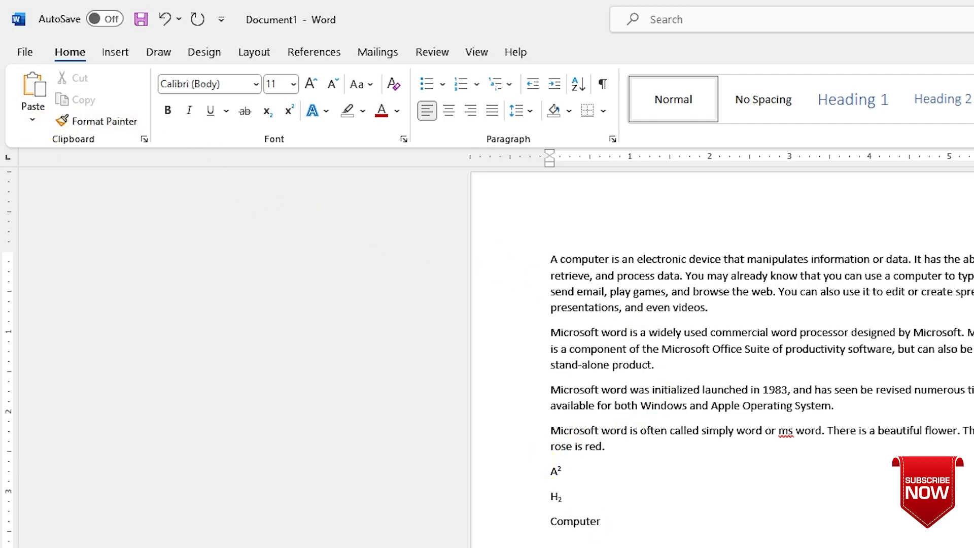
# - Save the document as a Word Document named "computer device" in the Documents folder
pyautogui.click(23, 53)
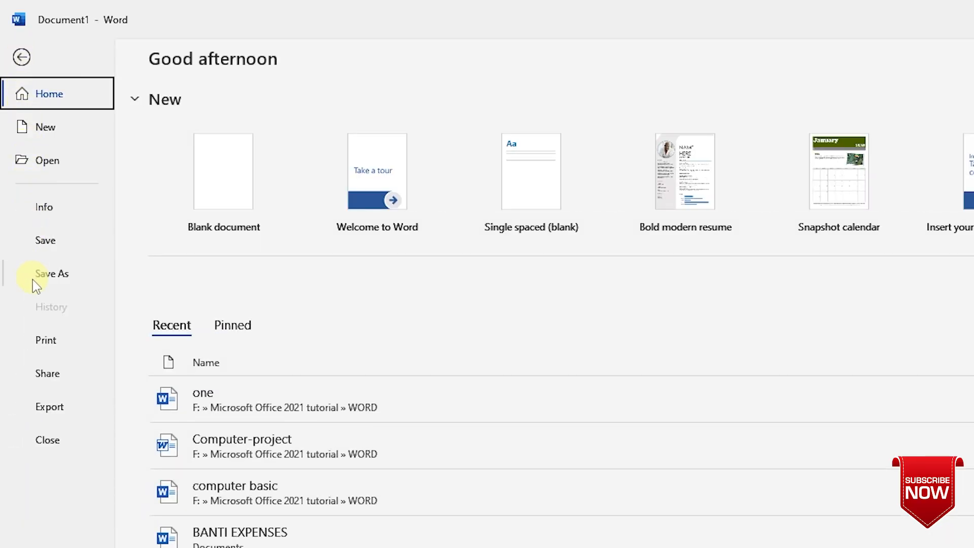
pyautogui.click(48, 244)
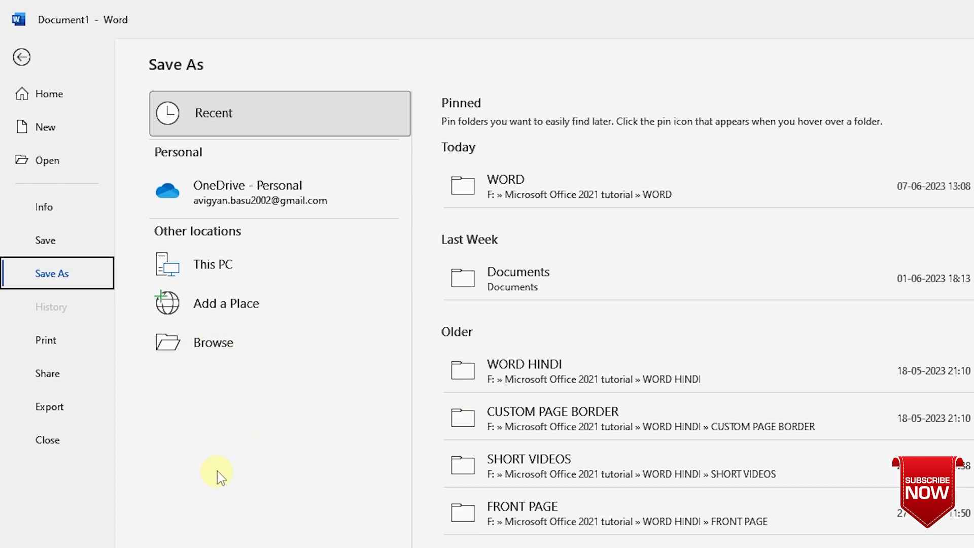
pyautogui.click(202, 340)
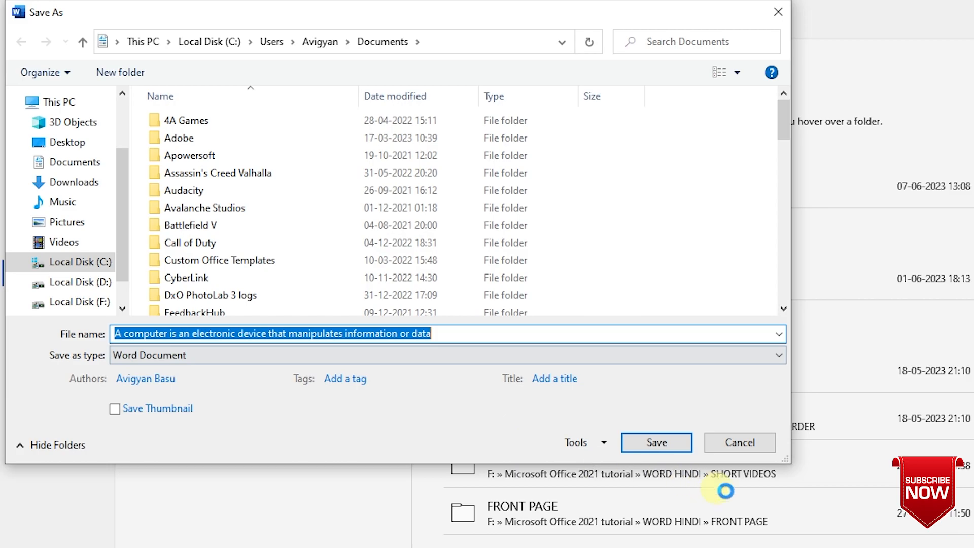
pyautogui.write('computer device')
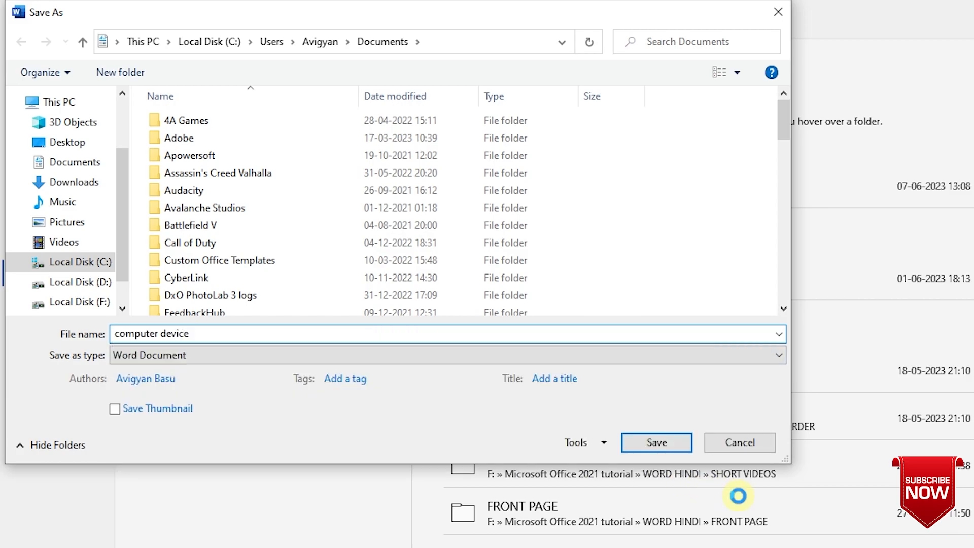
pyautogui.click(654, 449)
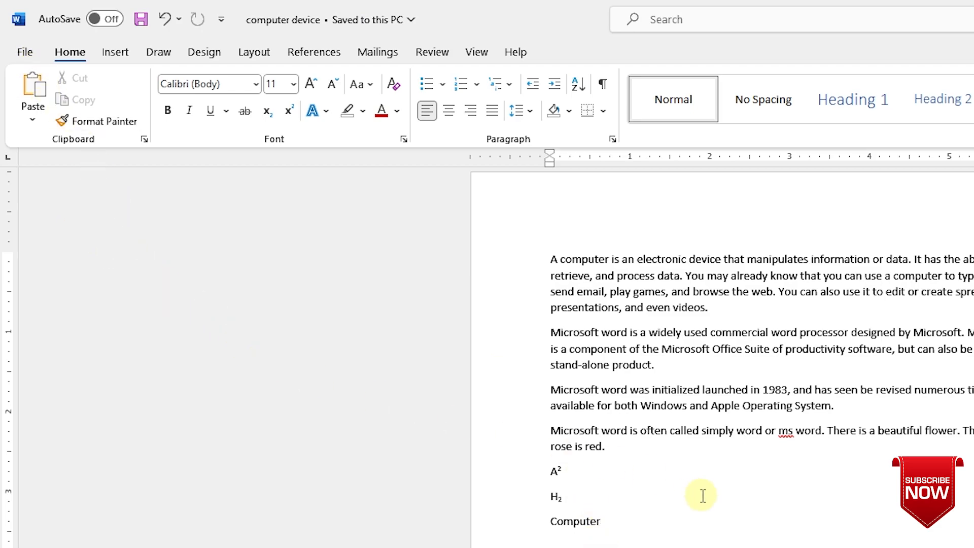
# - Create a new blank document
pyautogui.click(25, 53)
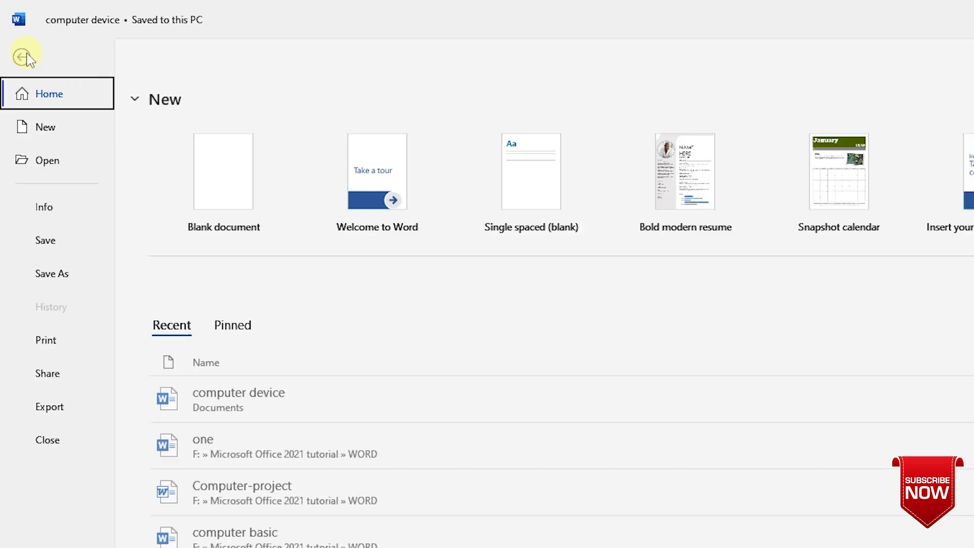
pyautogui.click(50, 128)
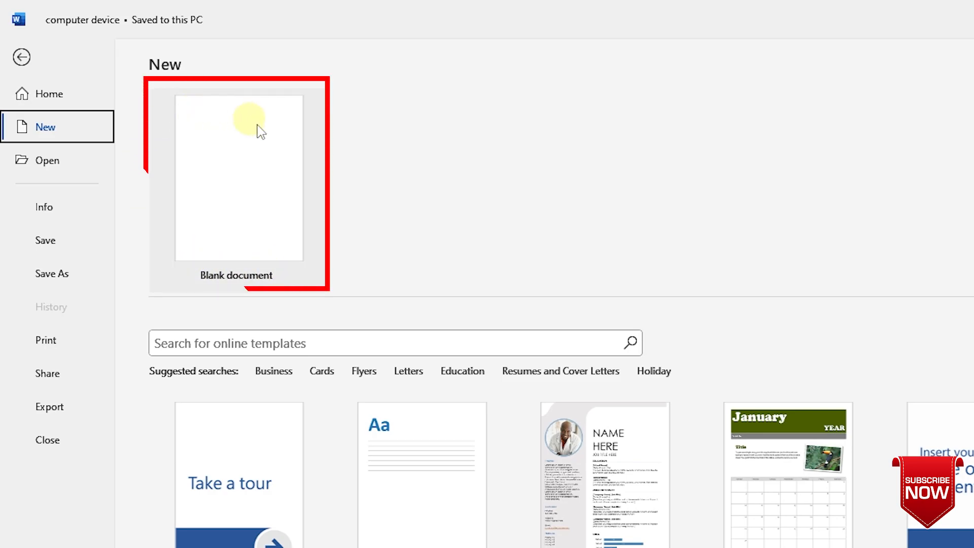
pyautogui.click(239, 211)
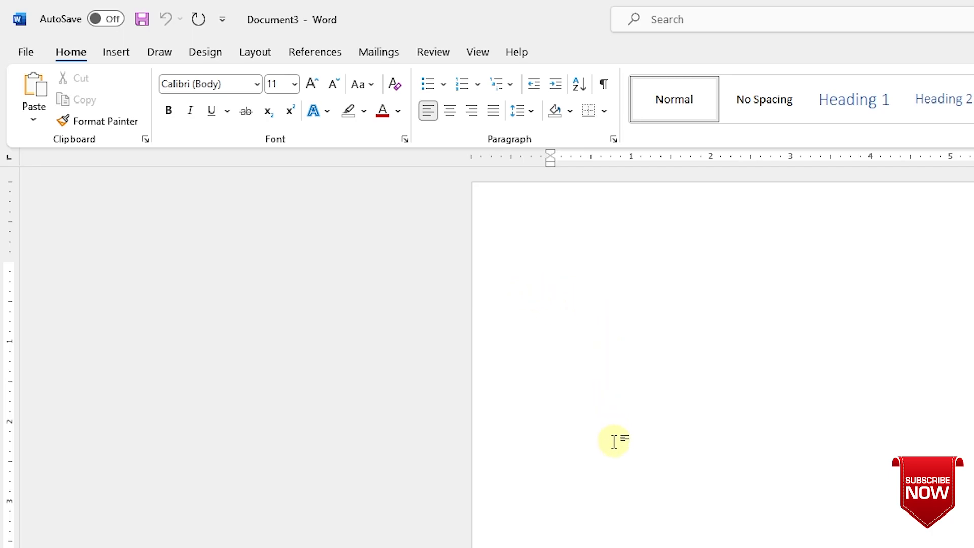
# - Browse to the Documents folder and open the saved file "computer device"
pyautogui.click(26, 52)
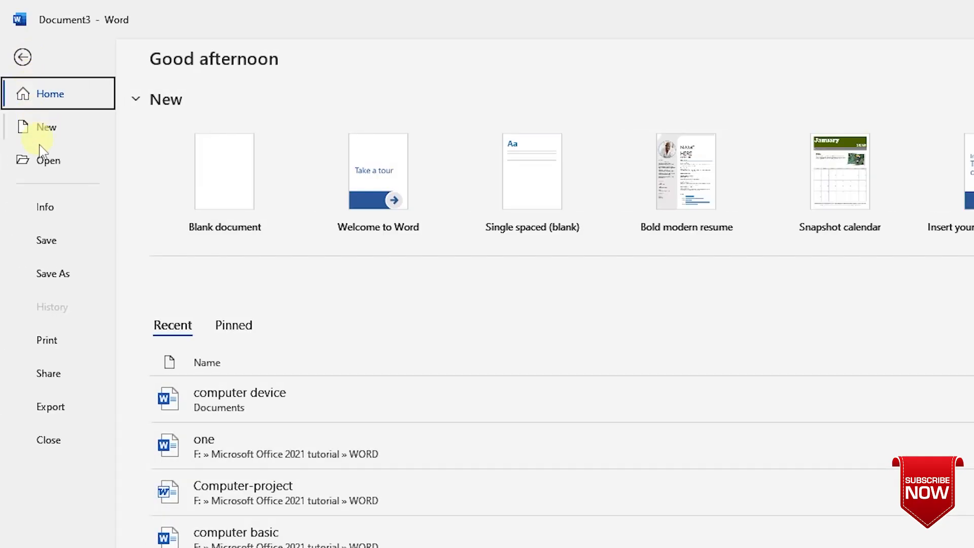
pyautogui.click(48, 162)
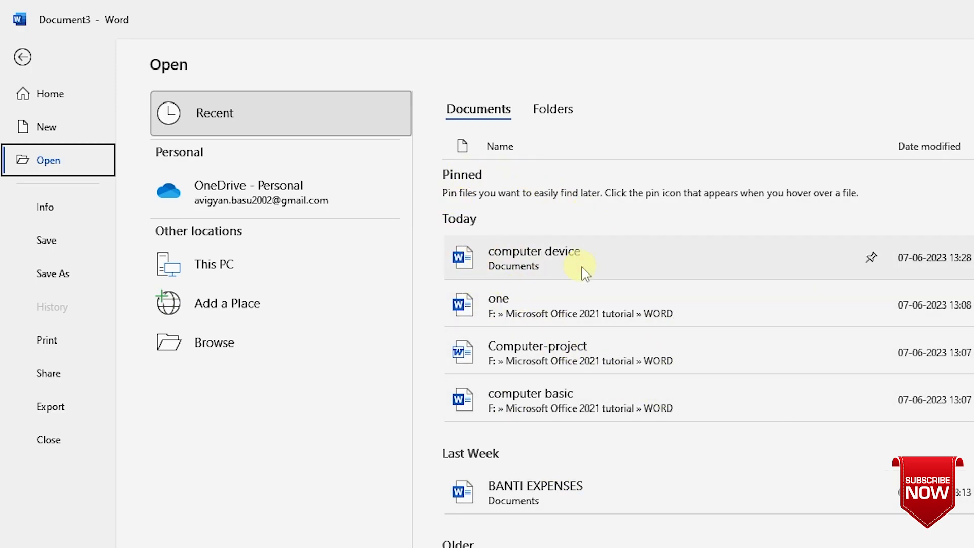
pyautogui.click(218, 345)
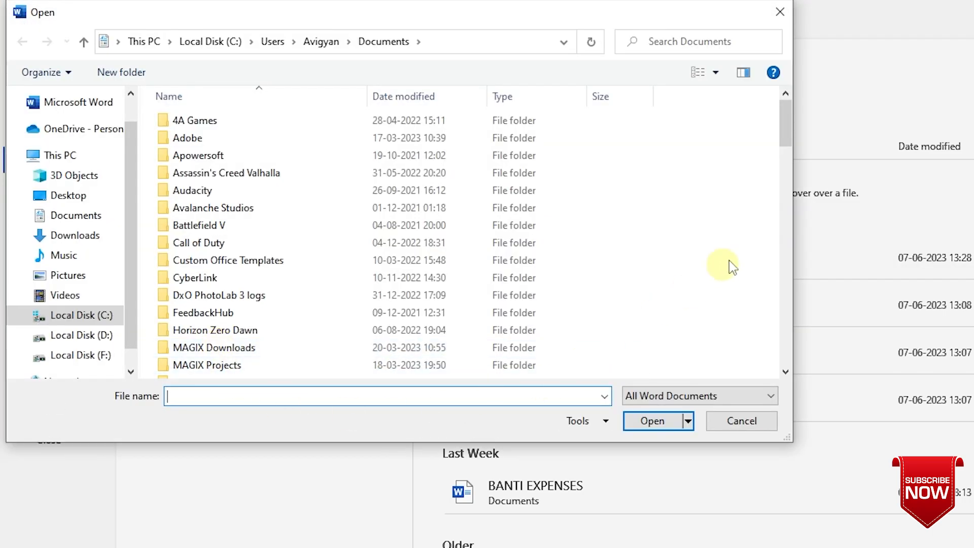
pyautogui.moveTo(787, 126); pyautogui.dragTo(787, 209)
pyautogui.moveTo(785, 206); pyautogui.dragTo(785, 216)
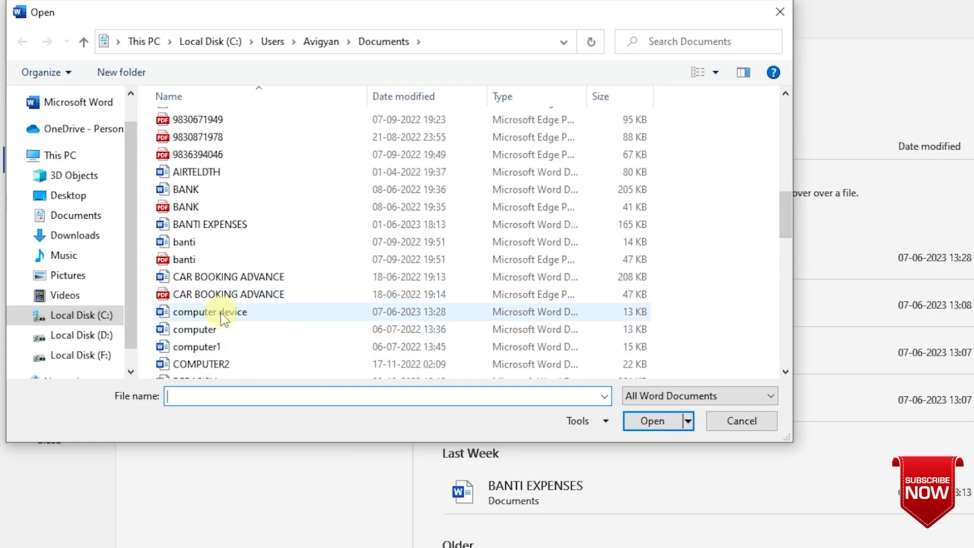
pyautogui.click(238, 314)
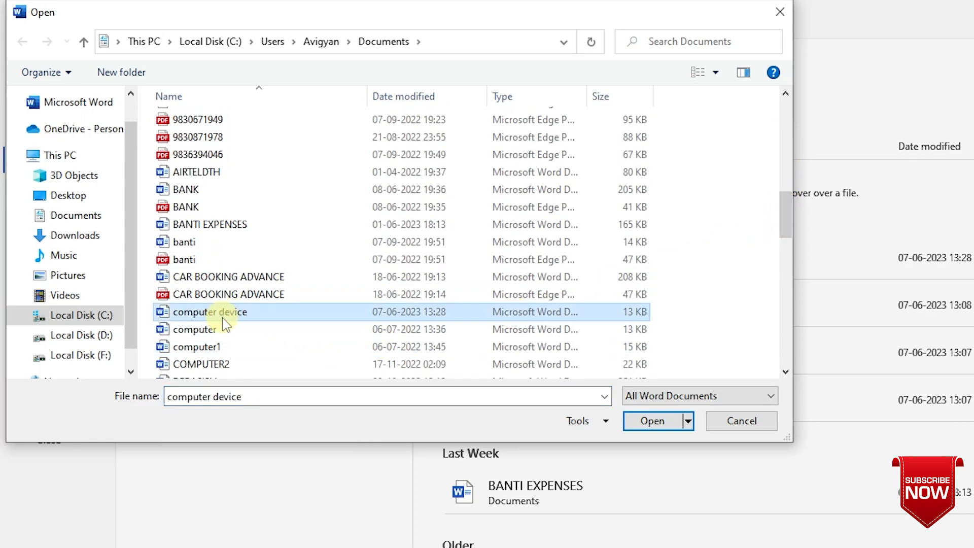
pyautogui.click(655, 423)
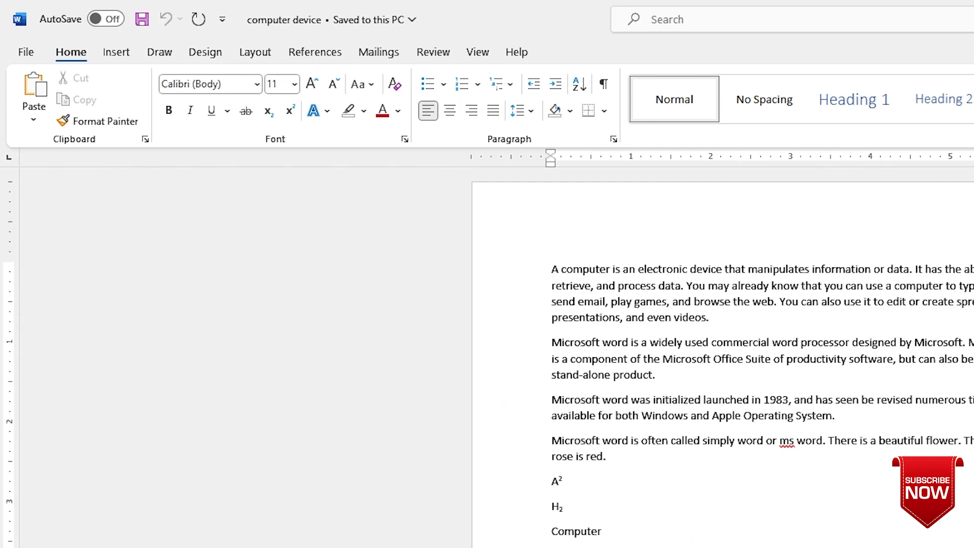
# - Copy the third paragraph, paste it below the last "Computer" line, and save the document
pyautogui.moveTo(553, 400); pyautogui.dragTo(843, 416)
pyautogui.hotkey('ctrl', 'c')
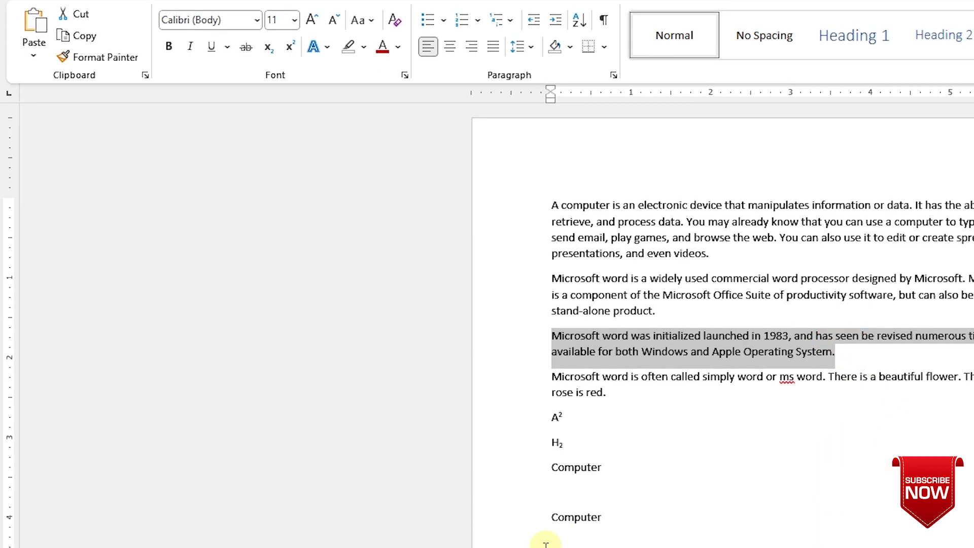
pyautogui.click(546, 544)
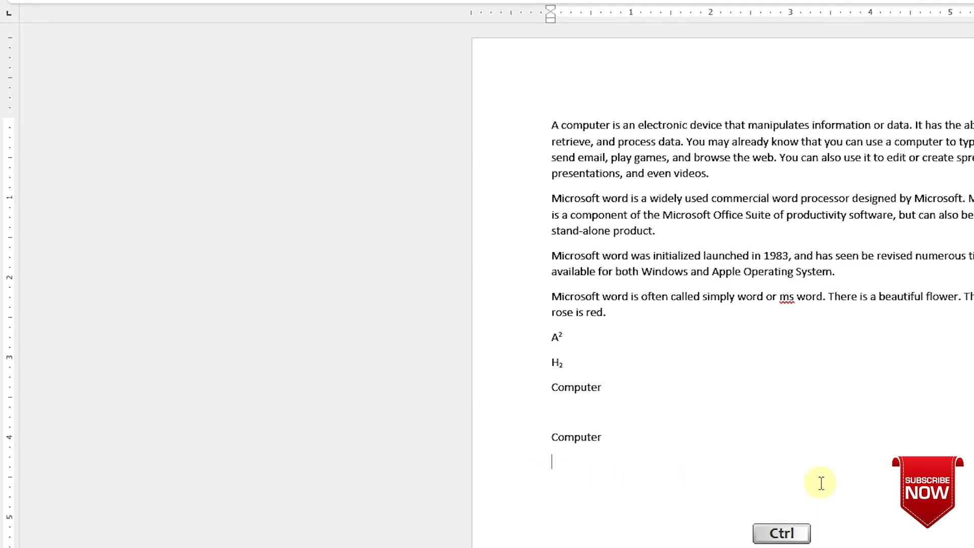
pyautogui.hotkey('ctrl', 'v')
pyautogui.press('Return')
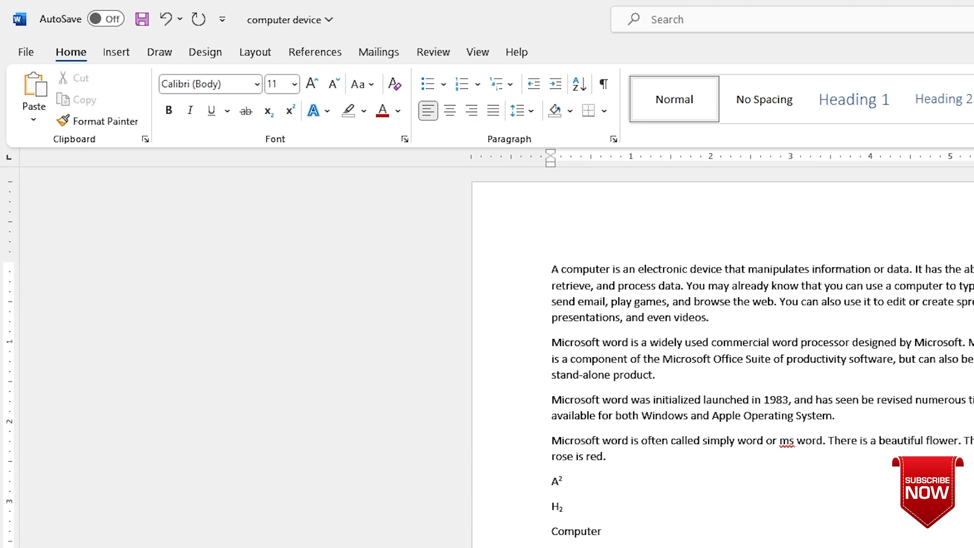
pyautogui.hotkey('ctrl', 's')
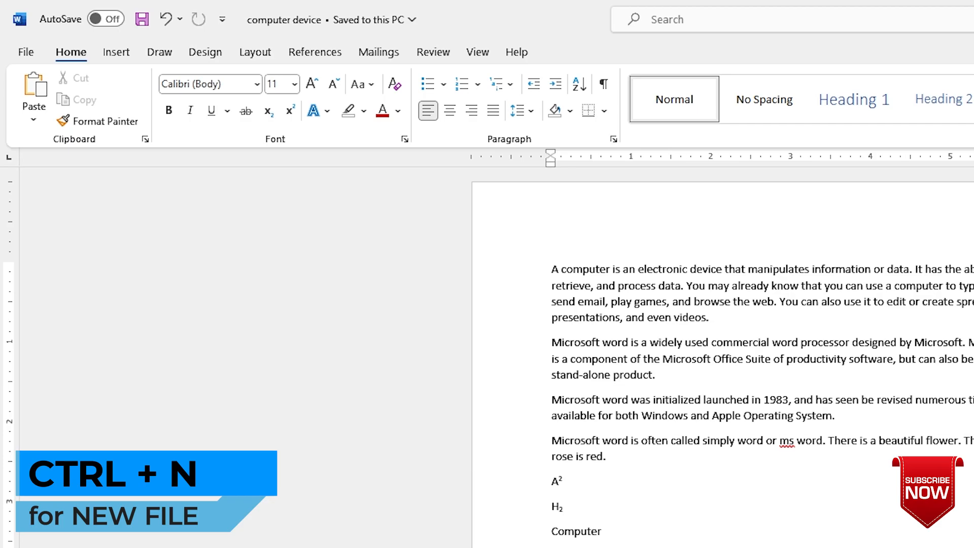
# - Create a new blank document, view the recent files available for opening, and return without opening one
pyautogui.hotkey('ctrl', 'n')
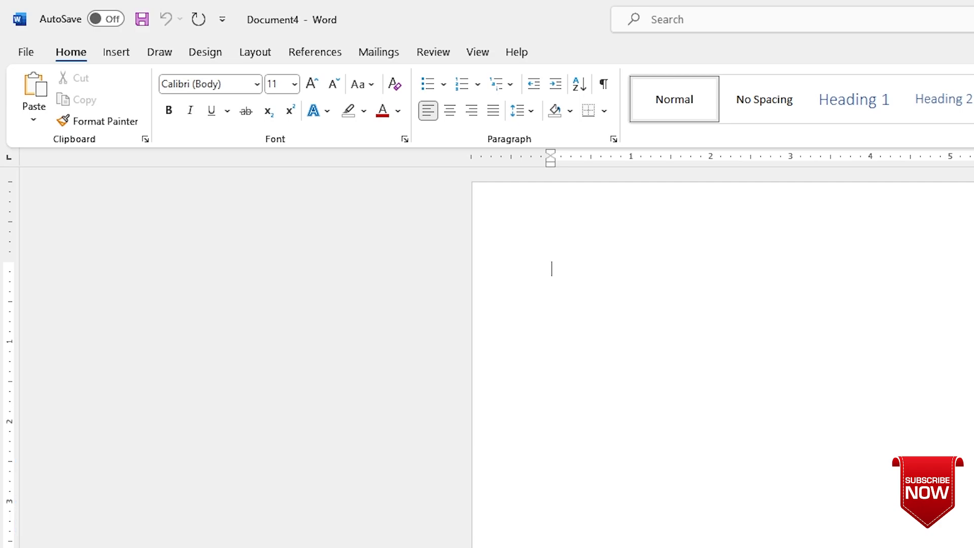
pyautogui.hotkey('ctrl', 'o')
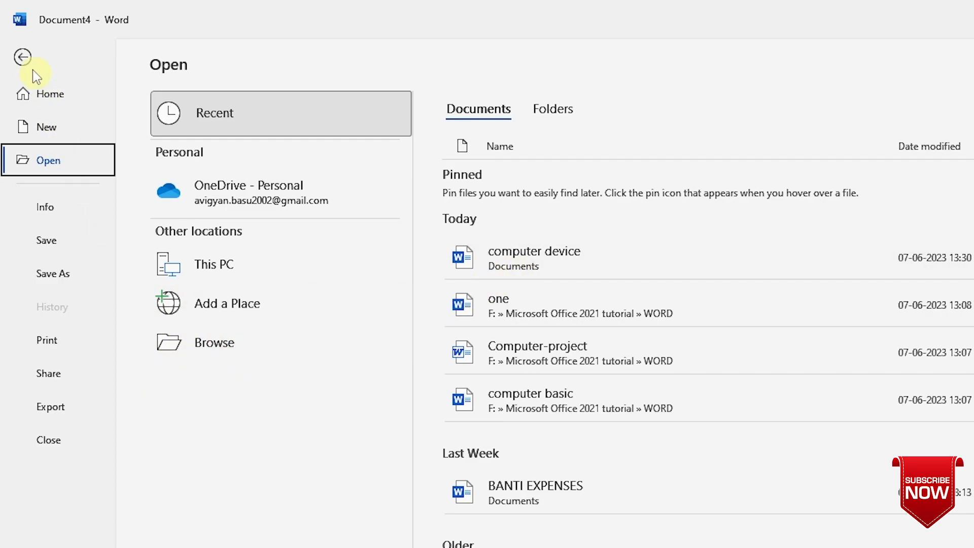
pyautogui.click(23, 56)
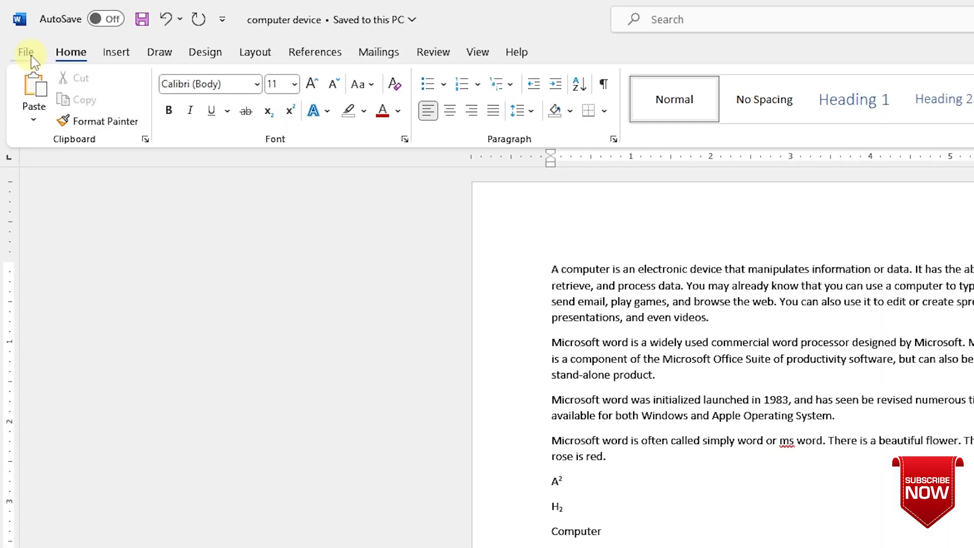
# - Save a copy of the "computer device" document as a Word Document named "computer device1" in the Documents folder
pyautogui.click(28, 53)
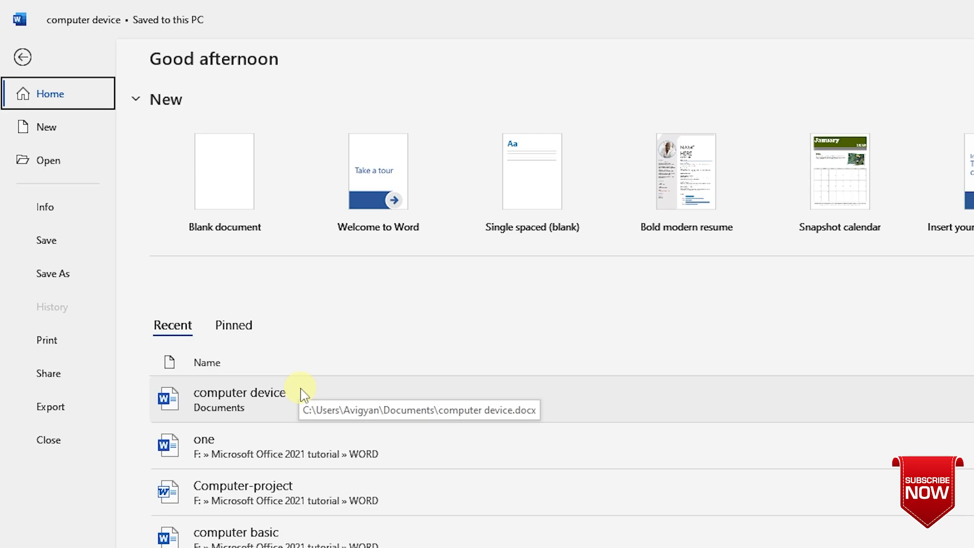
pyautogui.click(47, 277)
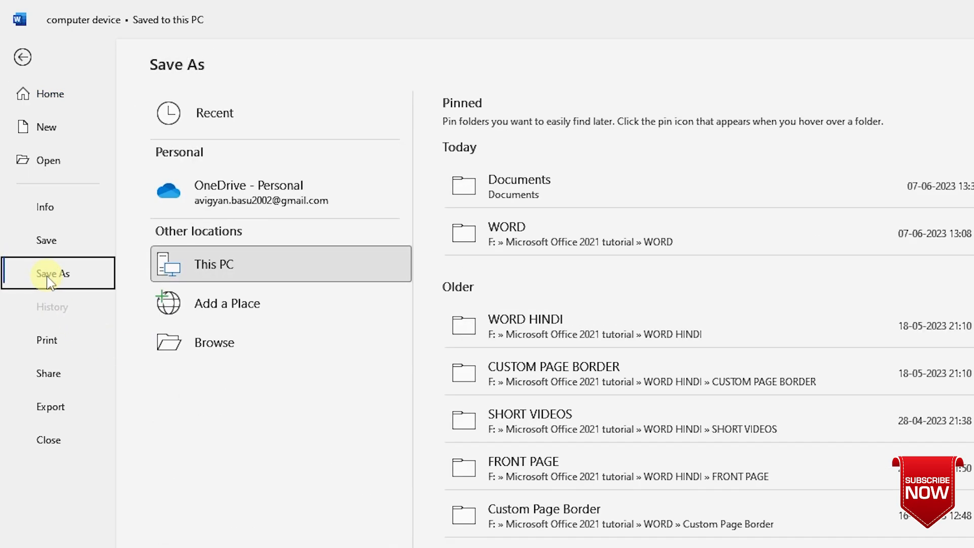
pyautogui.click(202, 343)
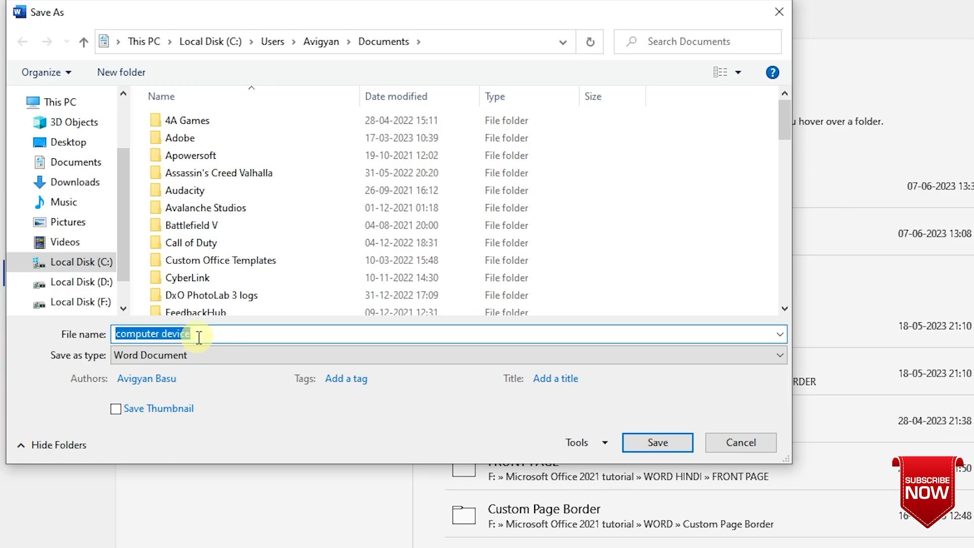
pyautogui.click(199, 336)
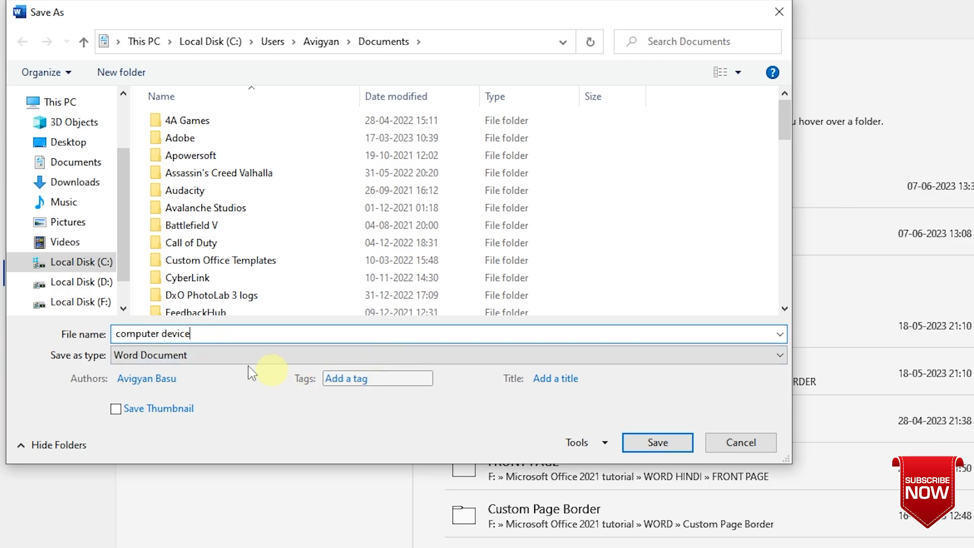
pyautogui.write('1')
pyautogui.click(656, 447)
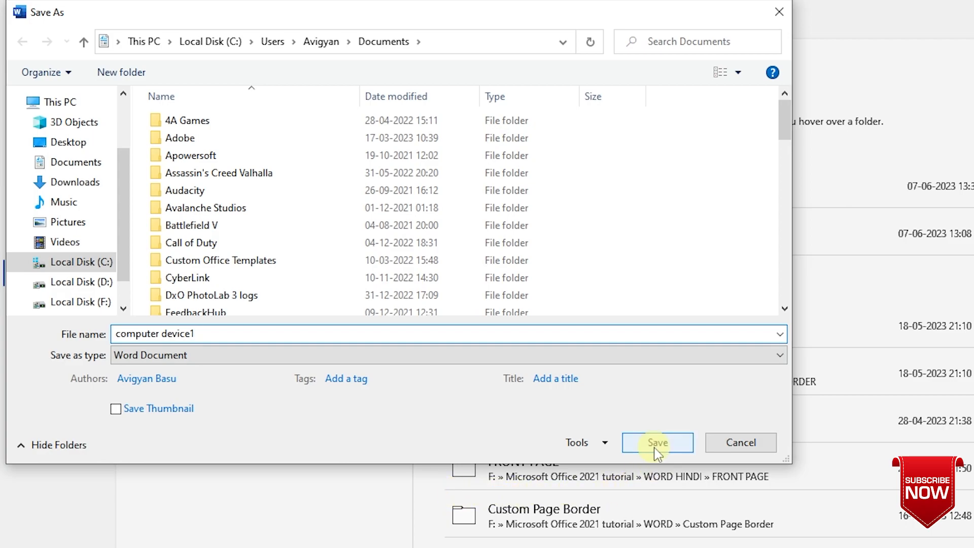